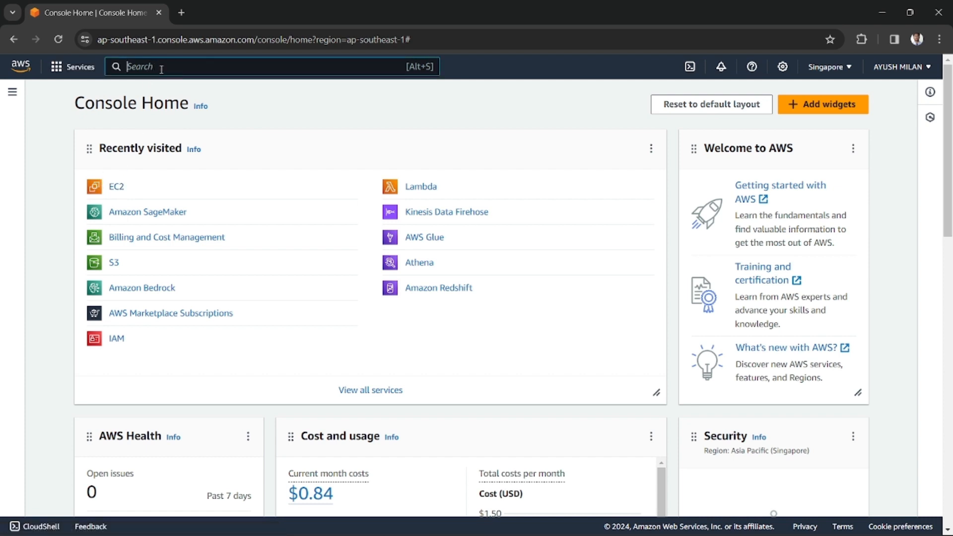
Step: Search the AWS services for ec2 and open the EC2 dashboard
{"action": "type", "text": "ec2"}
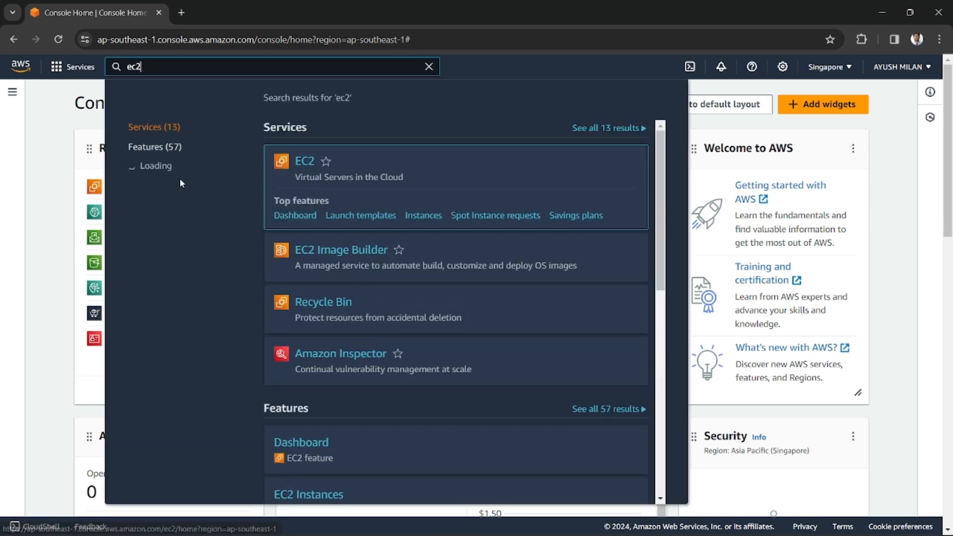
{"action": "left_click", "coordinate": [303, 169]}
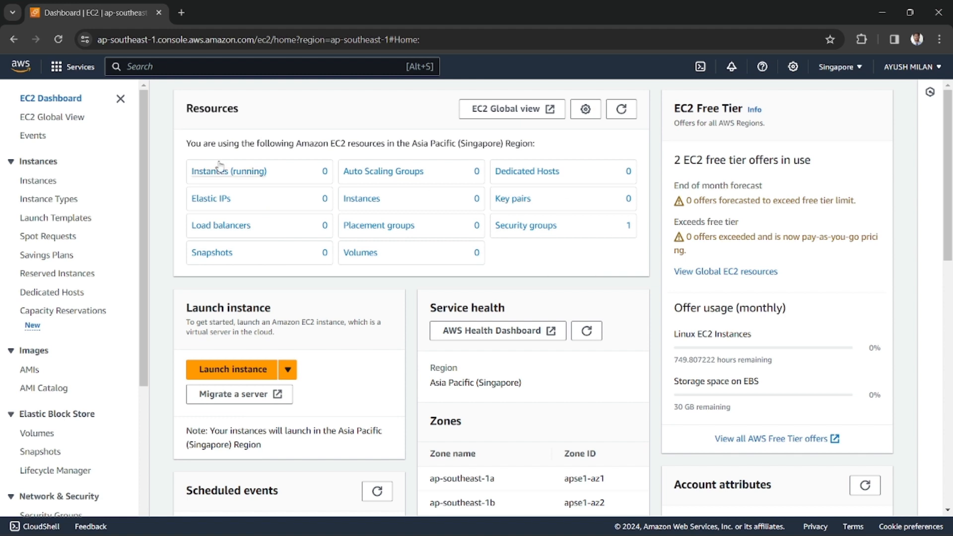
Step: Inspect the details of the default security group, and return to the EC2 dashboard
{"action": "left_click", "coordinate": [545, 236]}
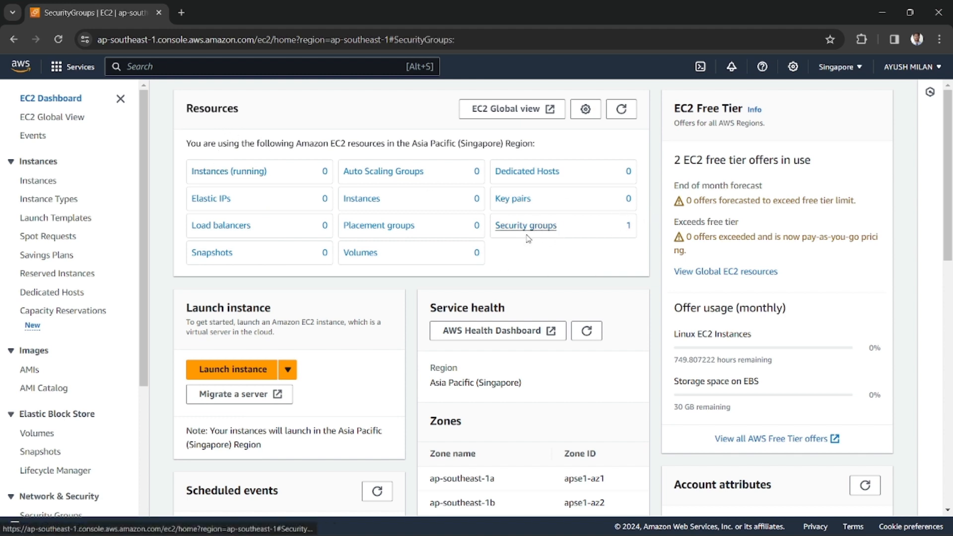
{"action": "left_click", "coordinate": [506, 191]}
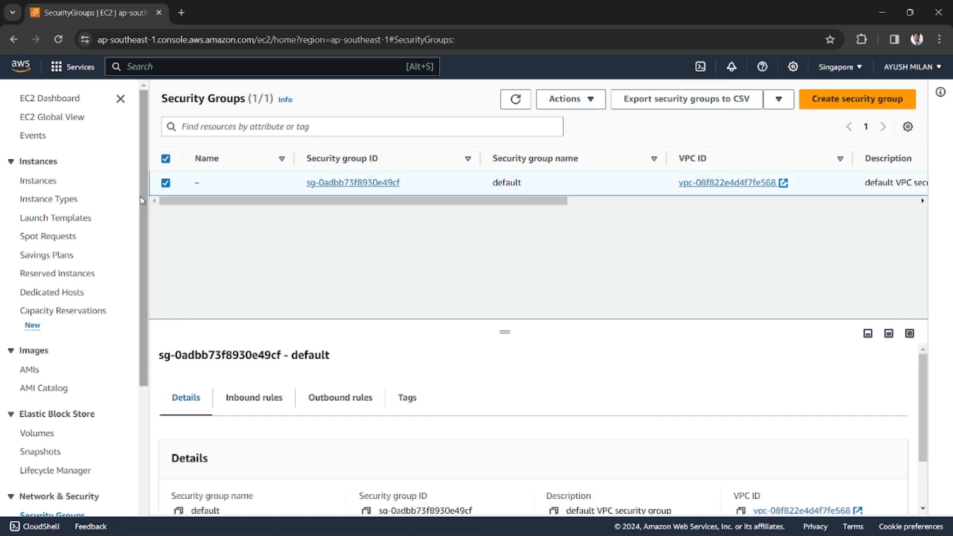
{"action": "left_click", "coordinate": [51, 98]}
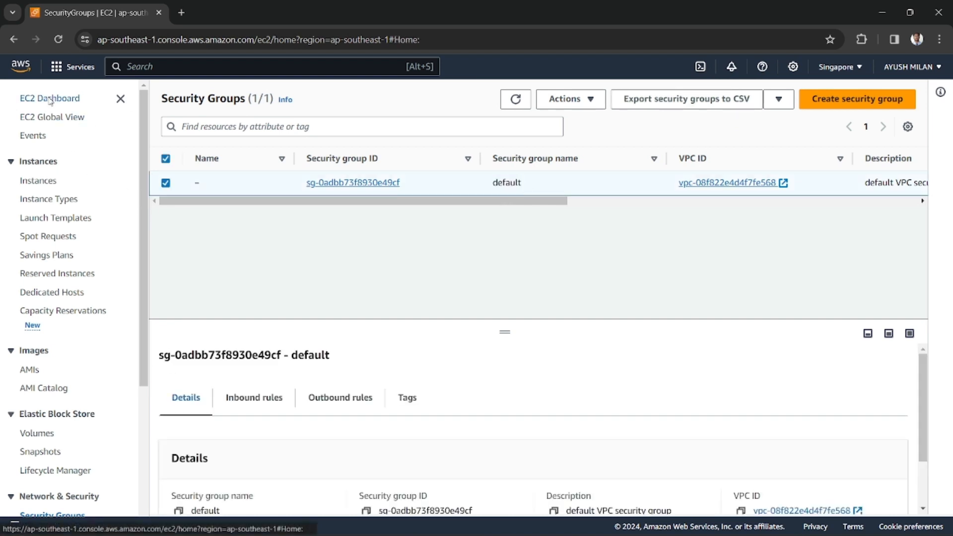
Step: Start launching a new instance and check the list of available AWS regions, keeping Singapore
{"action": "left_click", "coordinate": [248, 370]}
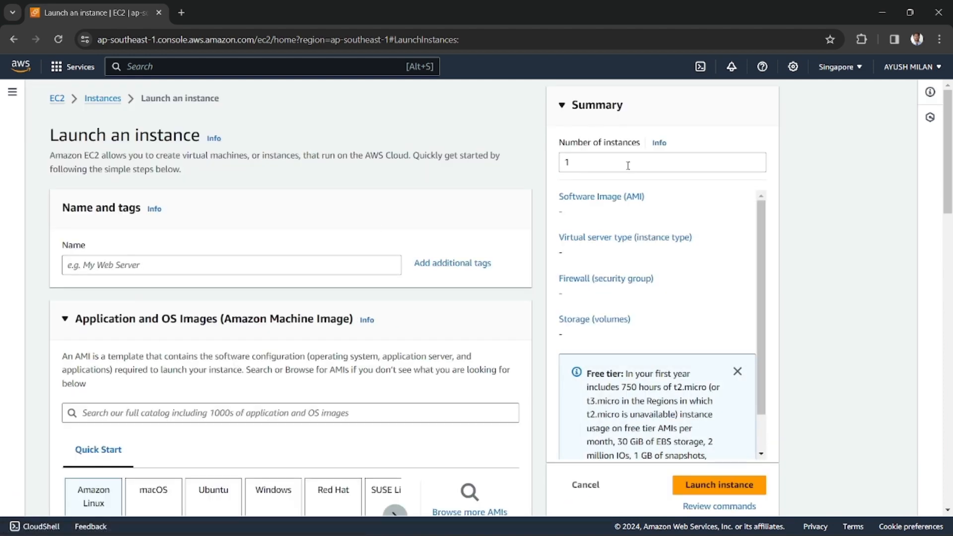
{"action": "left_click", "coordinate": [838, 67]}
{"action": "left_click", "coordinate": [842, 70]}
{"action": "left_click", "coordinate": [844, 68]}
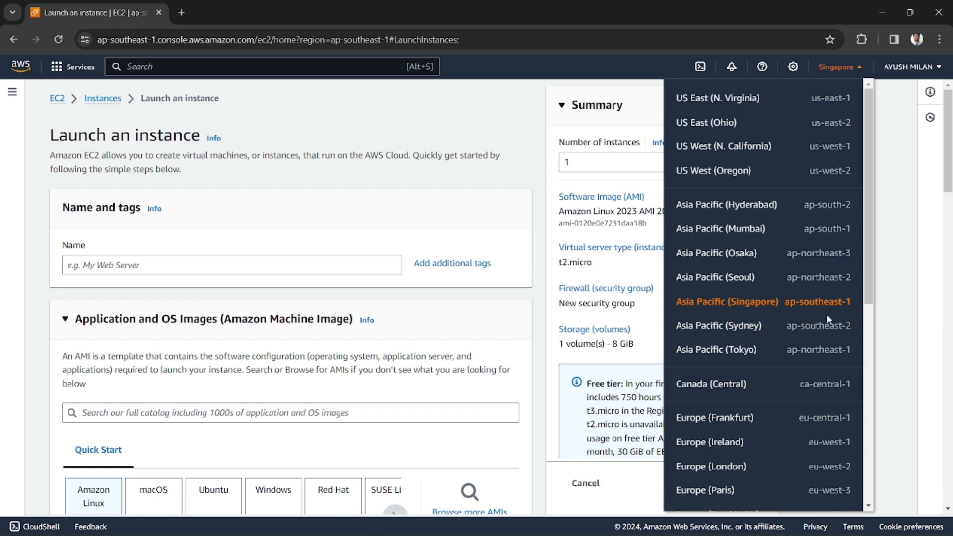
{"action": "left_click", "coordinate": [498, 131]}
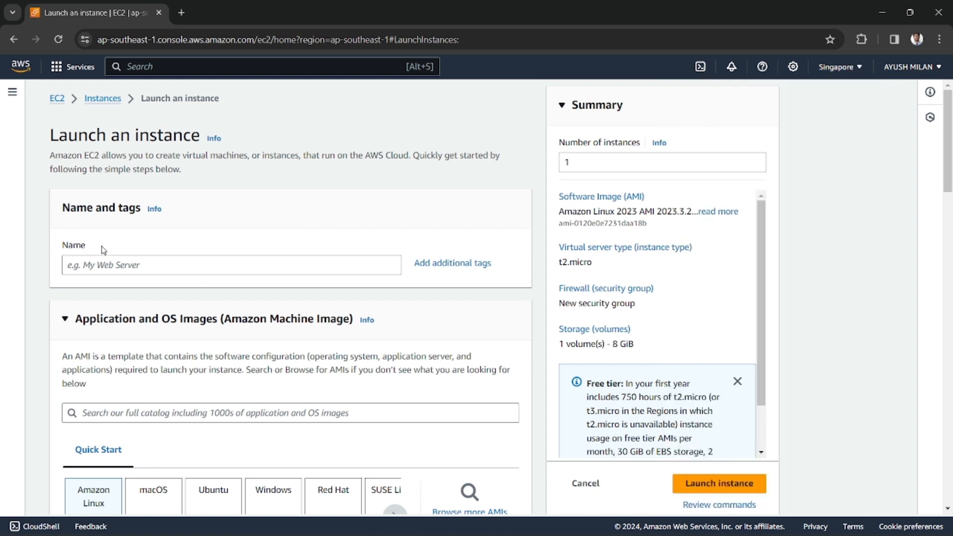
Step: Name the new instance demo_server
{"action": "left_click_drag", "start_coordinate": [59, 135], "coordinate": [158, 136]}
{"action": "left_click", "coordinate": [144, 151]}
{"action": "scroll", "coordinate": [288, 324], "scroll_direction": "down", "scroll_amount": 3}
{"action": "scroll", "coordinate": [184, 286], "scroll_direction": "up", "scroll_amount": 3}
{"action": "left_click", "coordinate": [179, 260]}
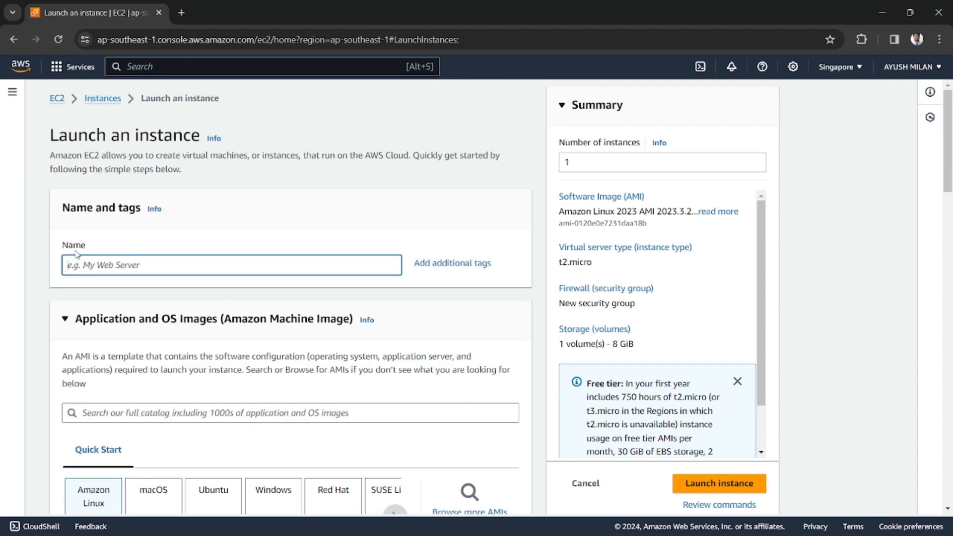
{"action": "type", "text": "demo_server"}
Step: Choose Amazon Linux 2 AMI (HVM) - Kernel 5.10, SSD Volume Type as the machine image
{"action": "scroll", "coordinate": [187, 325], "scroll_direction": "down", "scroll_amount": 5}
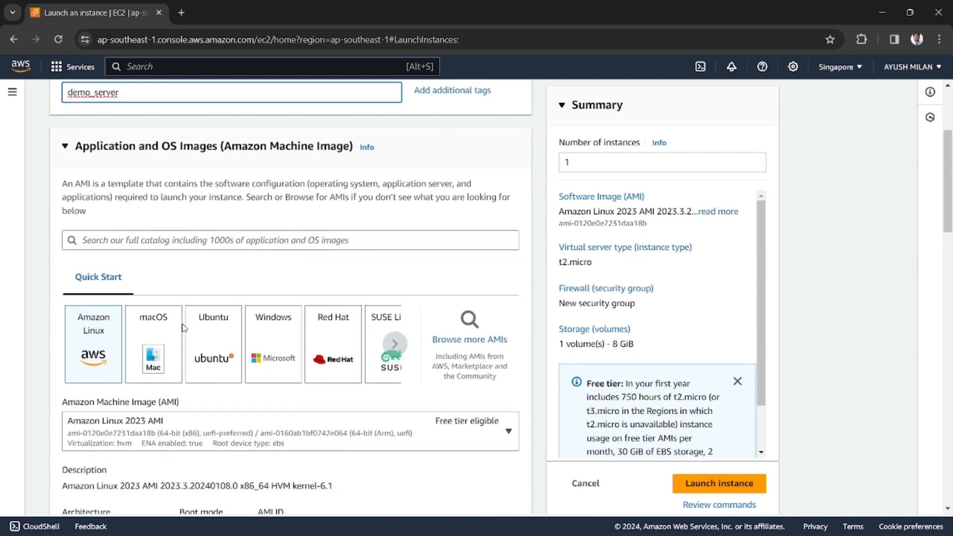
{"action": "left_click", "coordinate": [180, 351]}
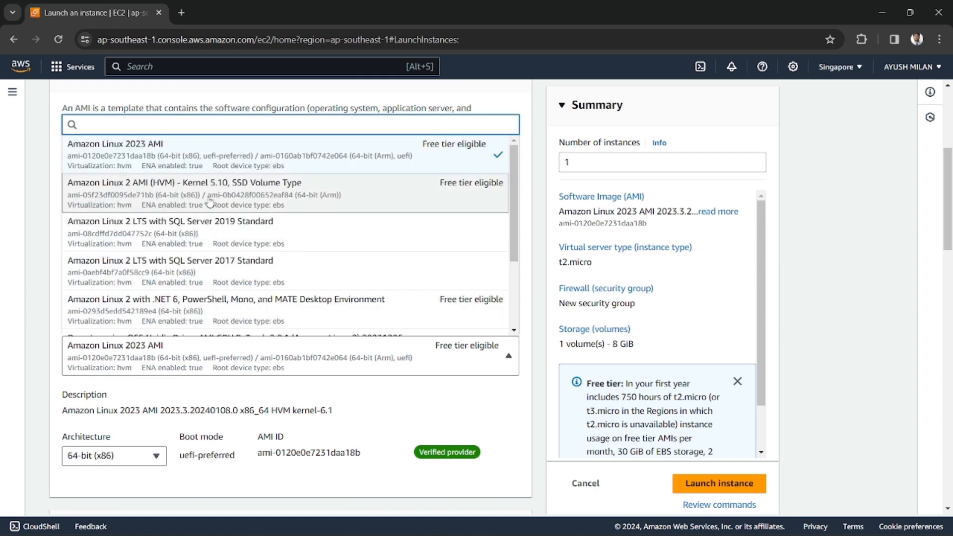
{"action": "left_click", "coordinate": [181, 210]}
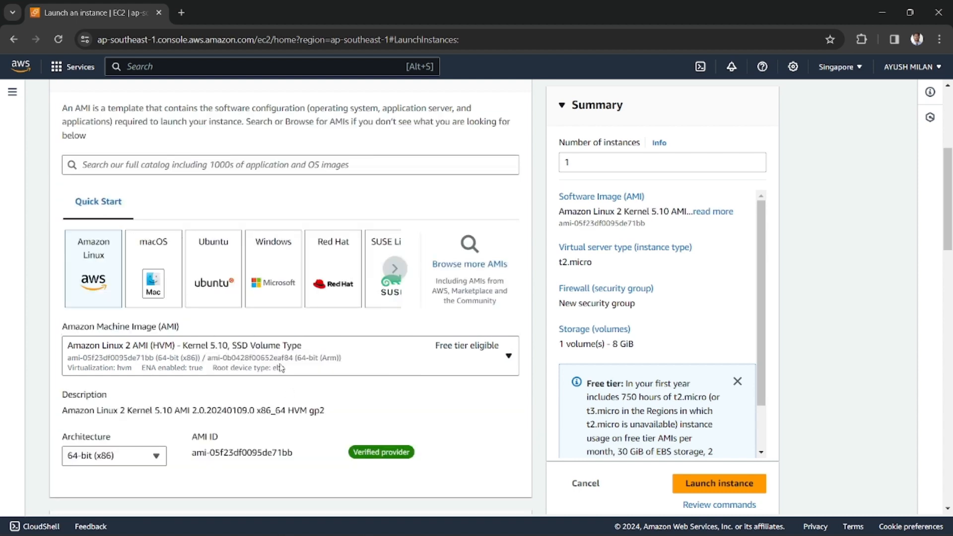
Step: Browse the available instance types and their hourly pricing, keeping t2.micro
{"action": "scroll", "coordinate": [281, 368], "scroll_direction": "down", "scroll_amount": 6}
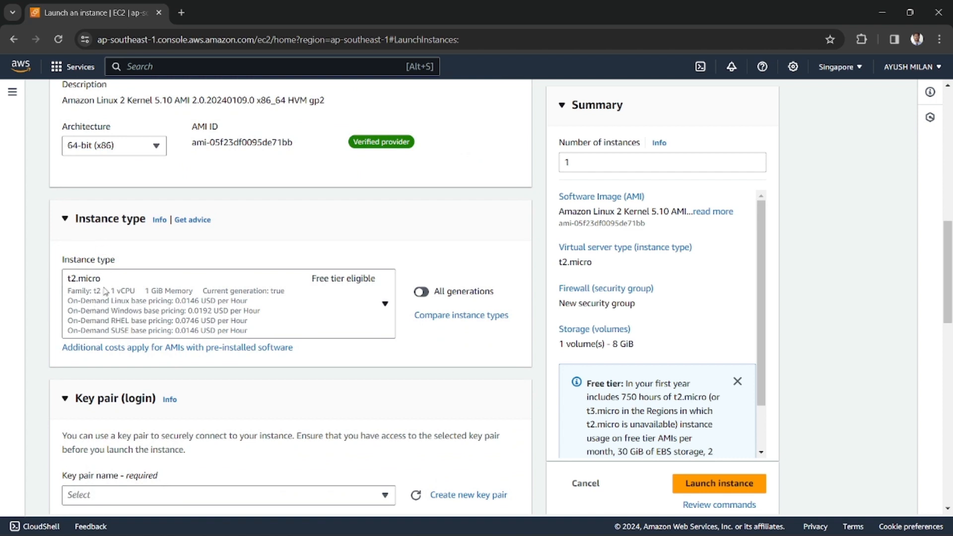
{"action": "left_click", "coordinate": [223, 308]}
{"action": "scroll", "coordinate": [233, 230], "scroll_direction": "down", "scroll_amount": 8}
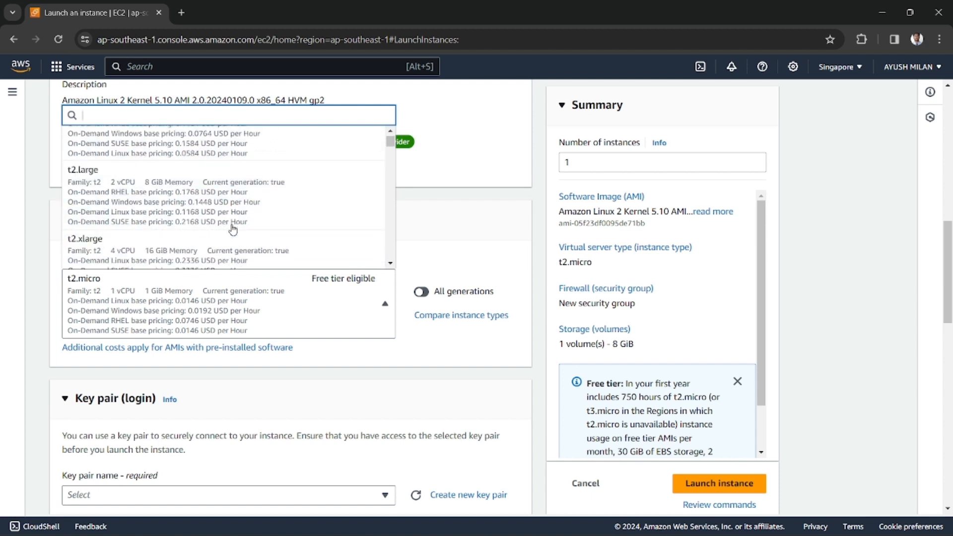
{"action": "scroll", "coordinate": [166, 233], "scroll_direction": "down", "scroll_amount": 1}
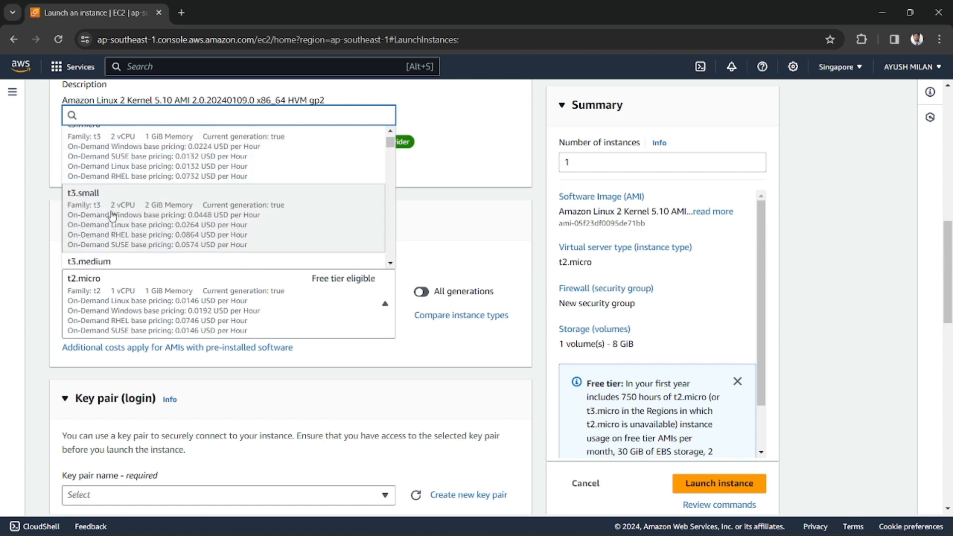
{"action": "left_click", "coordinate": [166, 276]}
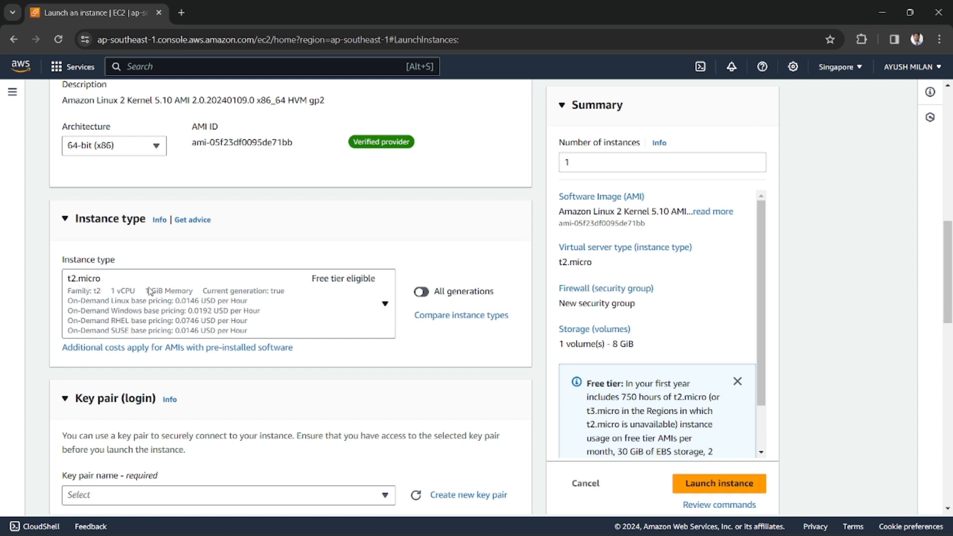
Step: Set the login key pair option to Proceed without a key pair (Not recommended)
{"action": "scroll", "coordinate": [145, 291], "scroll_direction": "down", "scroll_amount": 3}
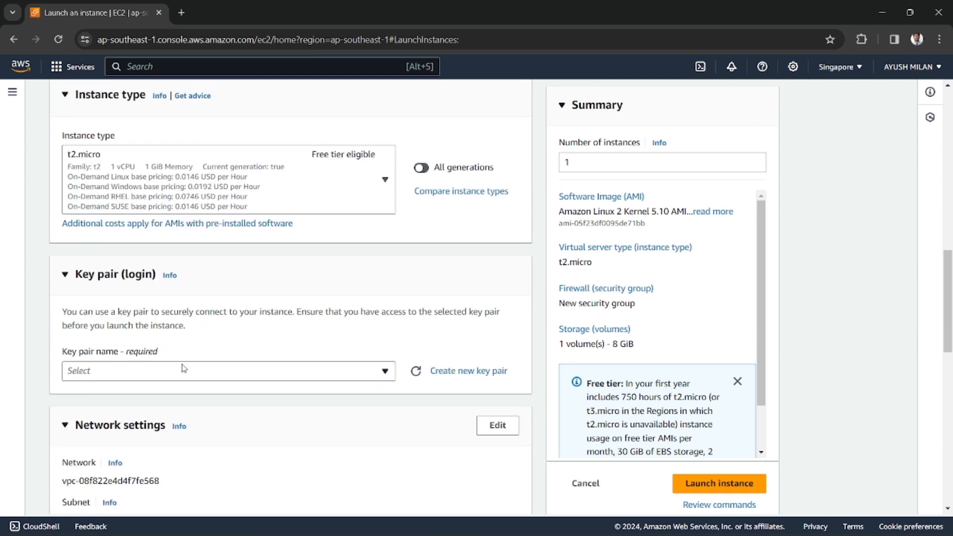
{"action": "left_click", "coordinate": [184, 368]}
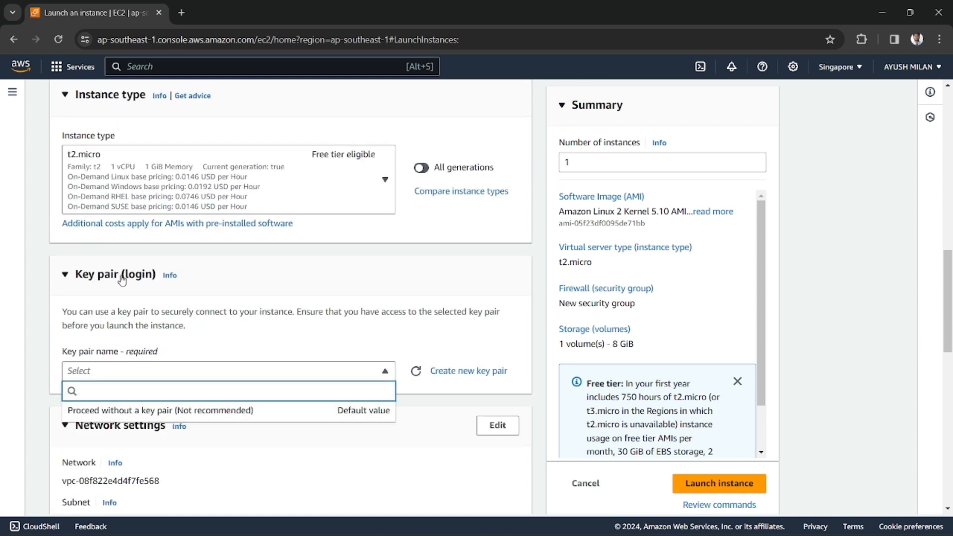
{"action": "left_click", "coordinate": [126, 411]}
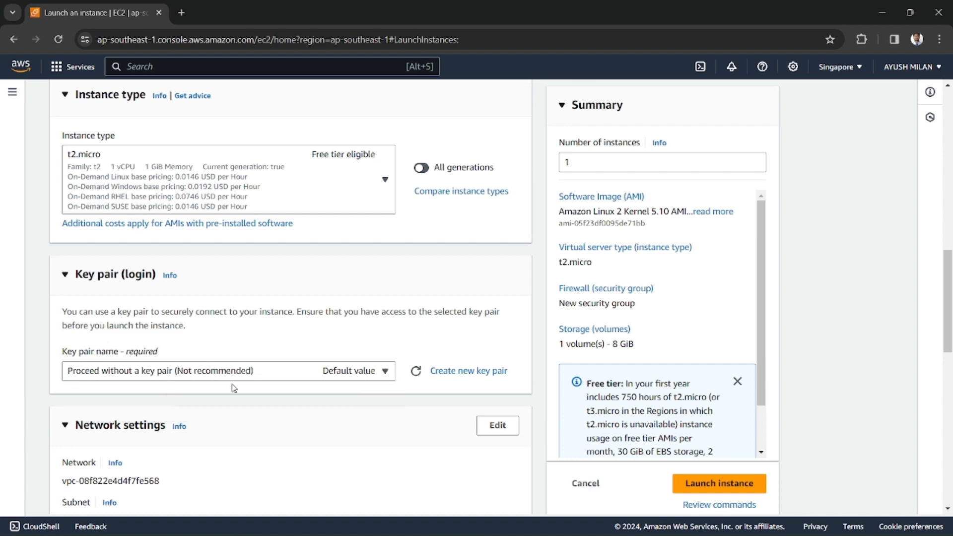
Step: Review the available key pair options without changing the selection
{"action": "scroll", "coordinate": [255, 373], "scroll_direction": "down", "scroll_amount": 4}
{"action": "scroll", "coordinate": [270, 378], "scroll_direction": "up", "scroll_amount": 2}
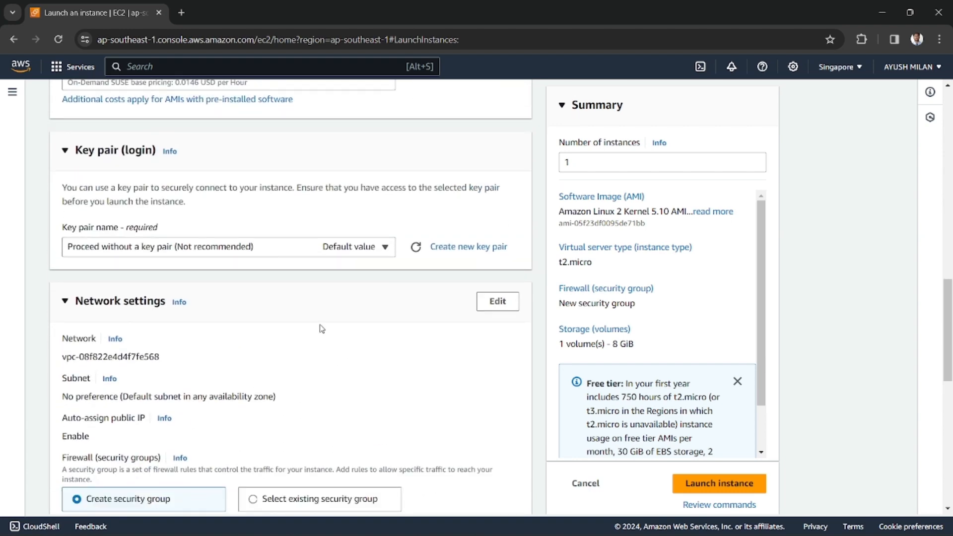
{"action": "scroll", "coordinate": [257, 335], "scroll_direction": "down", "scroll_amount": 1}
{"action": "scroll", "coordinate": [194, 300], "scroll_direction": "up", "scroll_amount": 1}
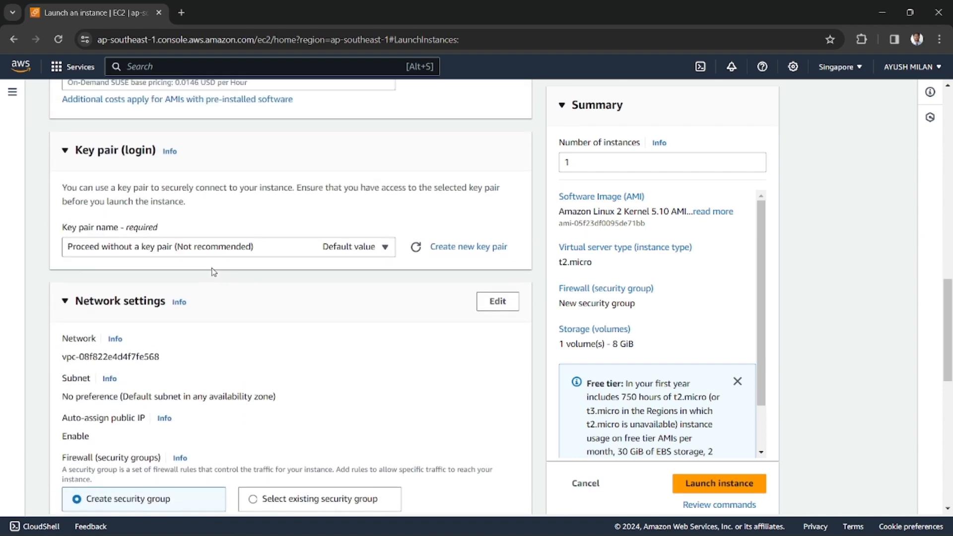
{"action": "left_click", "coordinate": [249, 243]}
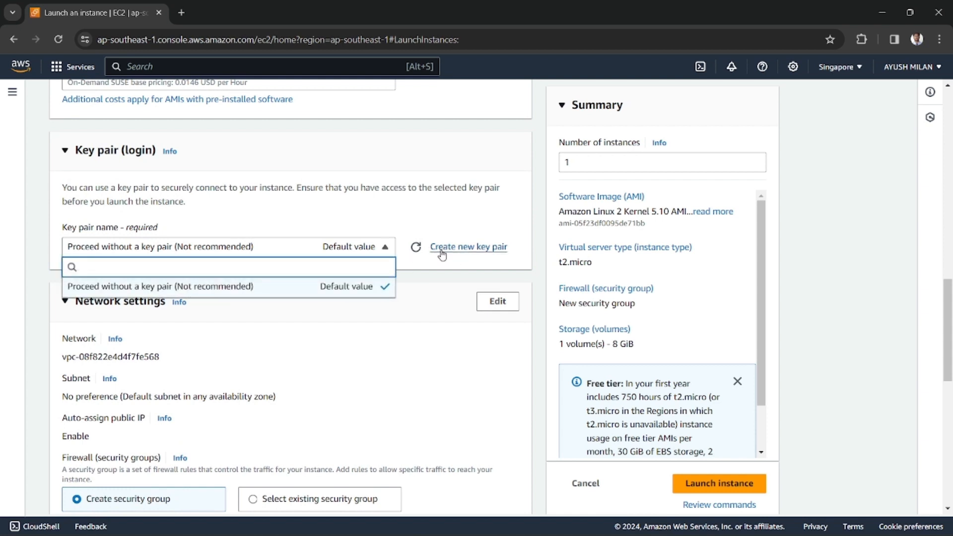
{"action": "left_click", "coordinate": [425, 218]}
{"action": "left_click", "coordinate": [252, 247]}
{"action": "left_click", "coordinate": [254, 250]}
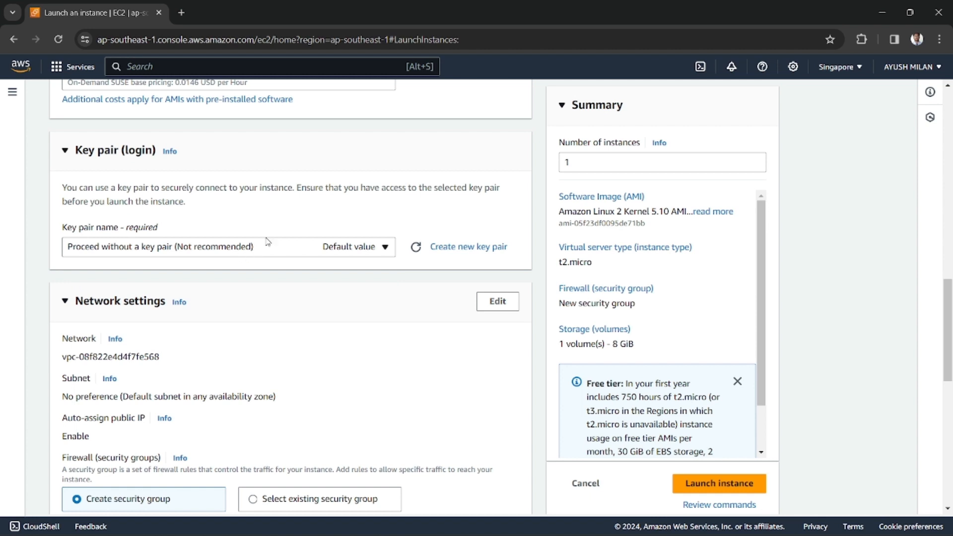
Step: Make the network settings editable and keep the default VPC for the instance
{"action": "scroll", "coordinate": [261, 328], "scroll_direction": "down", "scroll_amount": 1}
{"action": "scroll", "coordinate": [262, 328], "scroll_direction": "down", "scroll_amount": 1}
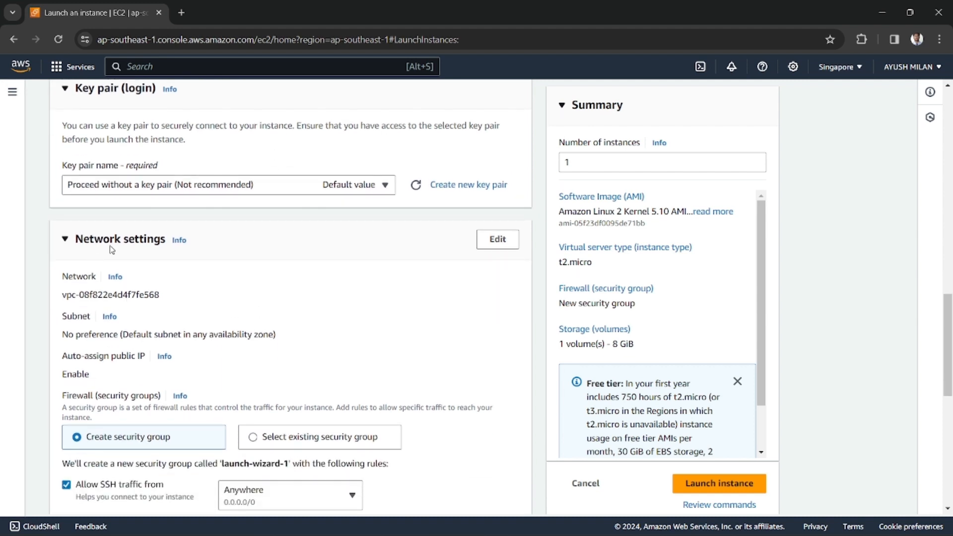
{"action": "left_click", "coordinate": [497, 240]}
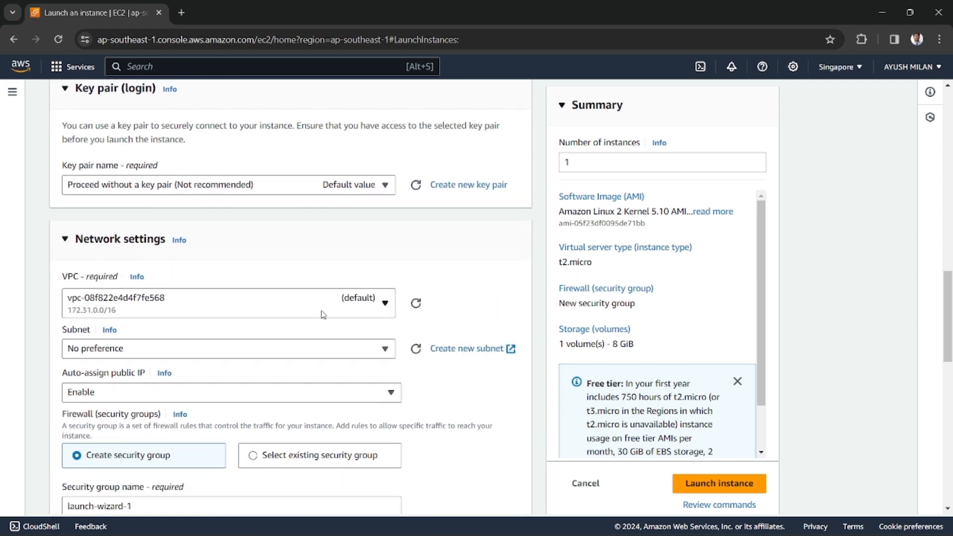
{"action": "scroll", "coordinate": [228, 262], "scroll_direction": "down", "scroll_amount": 2}
{"action": "left_click", "coordinate": [227, 243]}
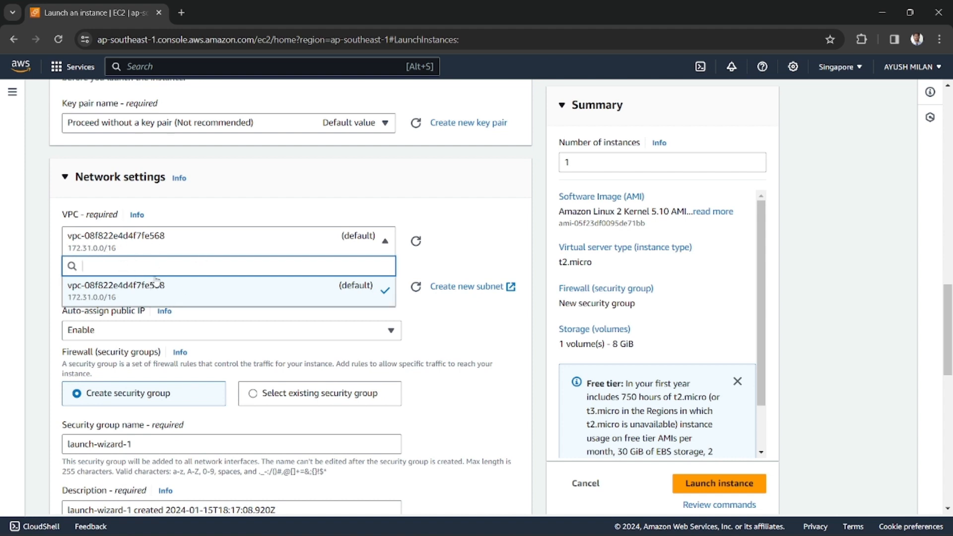
{"action": "left_click", "coordinate": [318, 298]}
Step: Set the instance's subnet to subnet-00fc798158ab9ad69 in availability zone ap-southeast-1a
{"action": "left_click", "coordinate": [112, 289]}
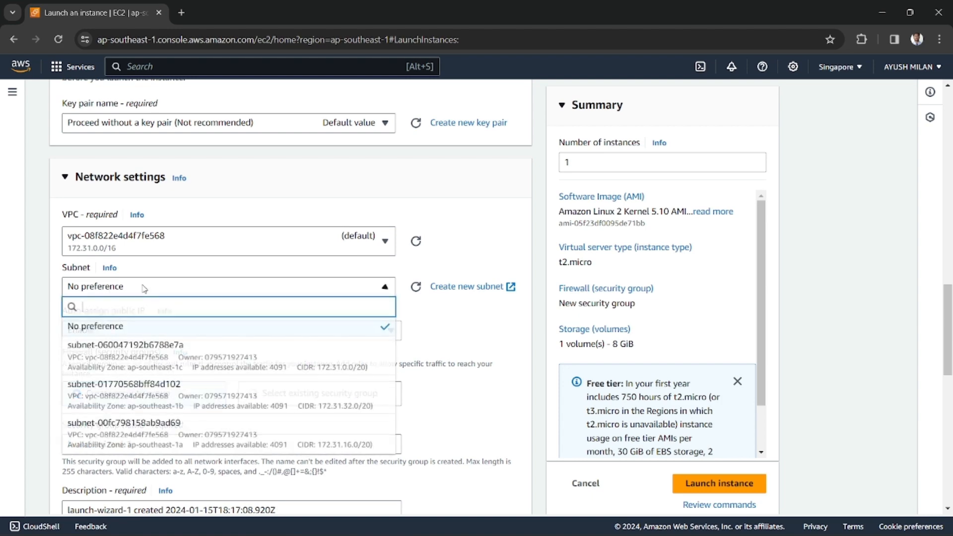
{"action": "scroll", "coordinate": [220, 367], "scroll_direction": "down", "scroll_amount": 2}
{"action": "scroll", "coordinate": [220, 368], "scroll_direction": "up", "scroll_amount": 1}
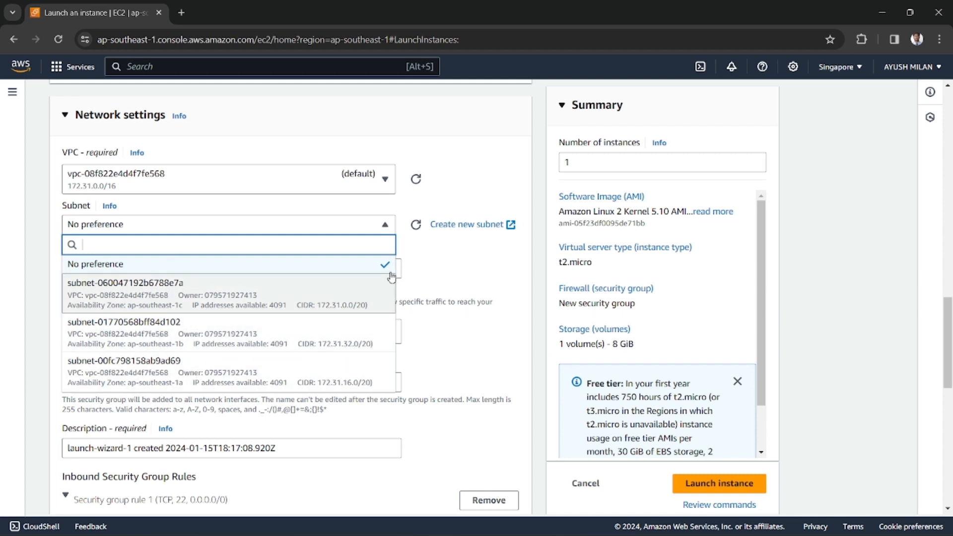
{"action": "left_click", "coordinate": [419, 272]}
{"action": "left_click", "coordinate": [220, 231]}
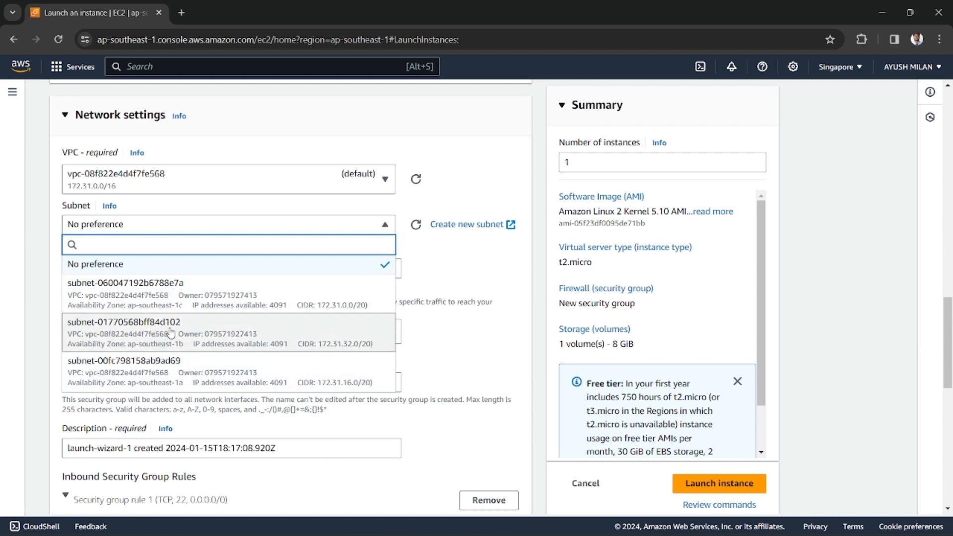
{"action": "left_click", "coordinate": [154, 379]}
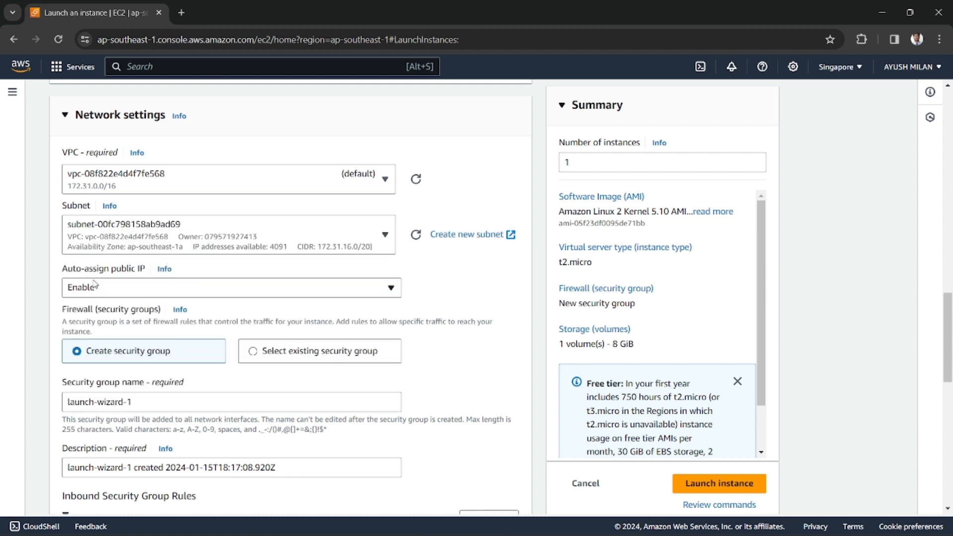
Step: Name the new security group demosg and replace launch-wizard-1 with demosg in its description
{"action": "scroll", "coordinate": [125, 291], "scroll_direction": "down", "scroll_amount": 3}
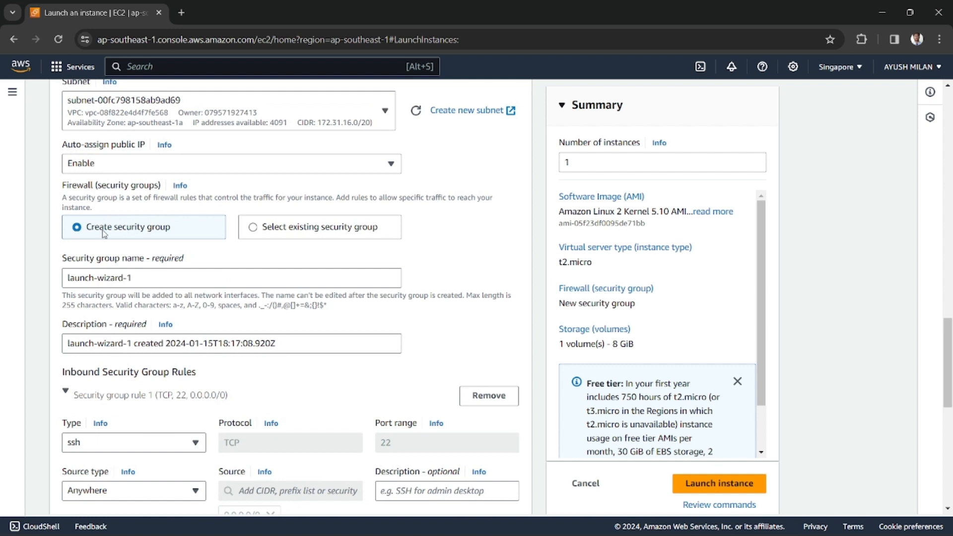
{"action": "left_click_drag", "start_coordinate": [143, 277], "coordinate": [46, 290]}
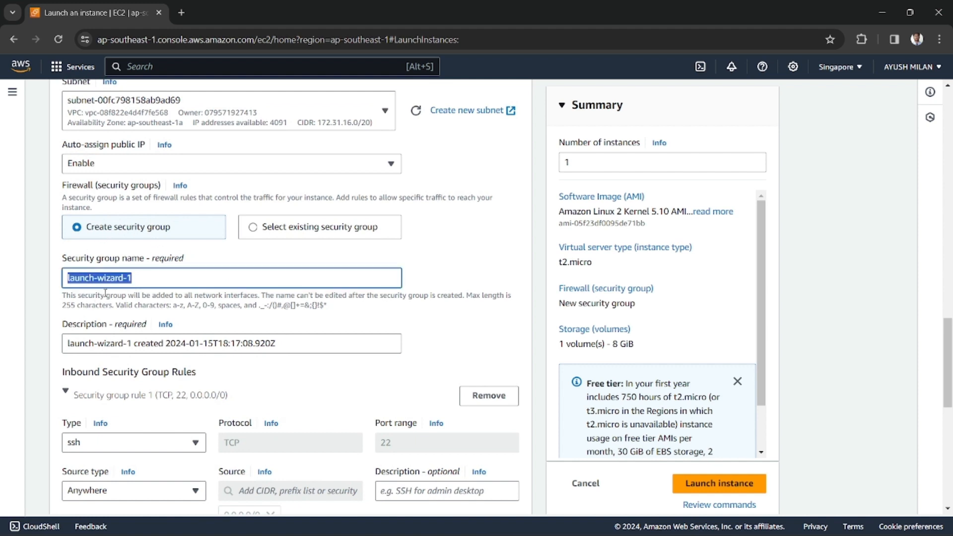
{"action": "type", "text": "demo"}
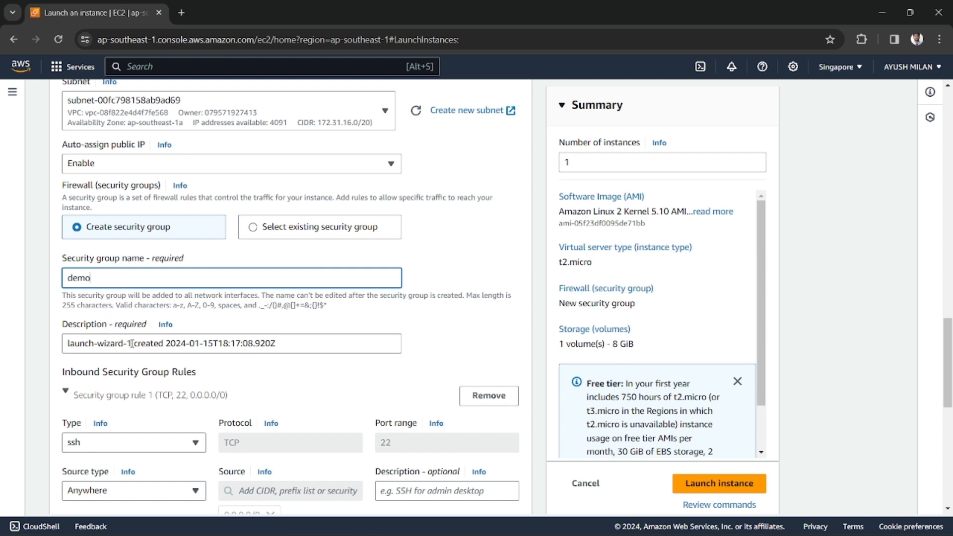
{"action": "left_click_drag", "start_coordinate": [132, 343], "coordinate": [64, 344]}
{"action": "type", "text": "demosg"}
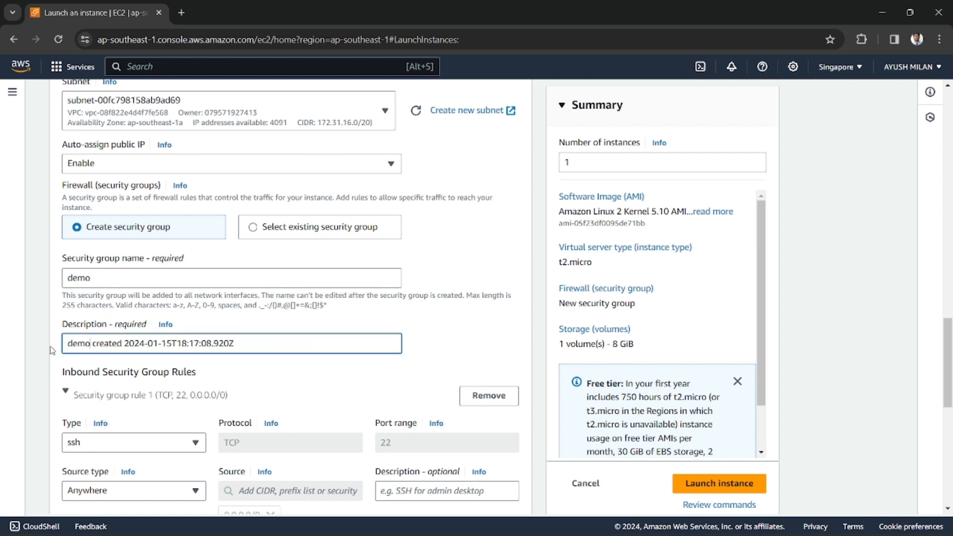
{"action": "left_click", "coordinate": [107, 272]}
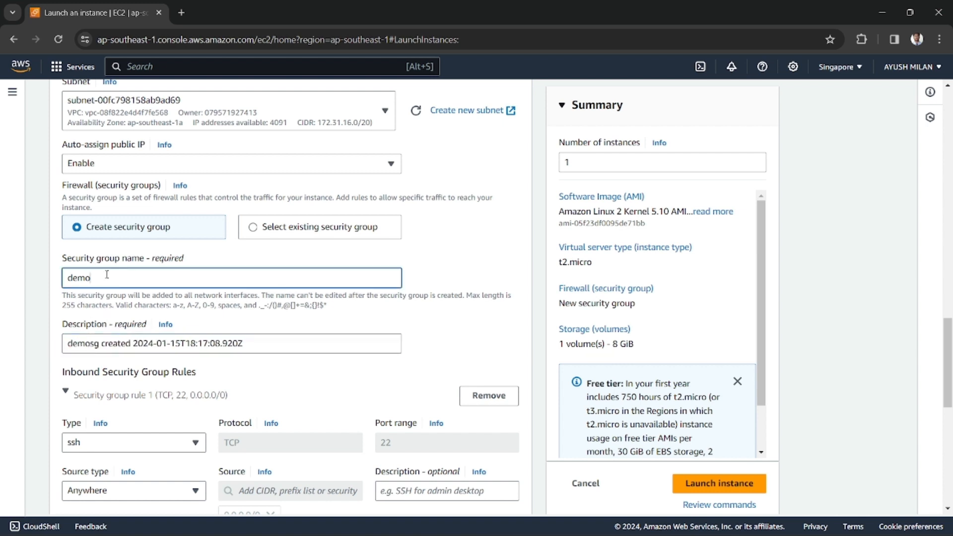
Step: Examine the inbound security group rule and the root volume's storage settings, including the free tier storage allowance
{"action": "scroll", "coordinate": [158, 401], "scroll_direction": "down", "scroll_amount": 1}
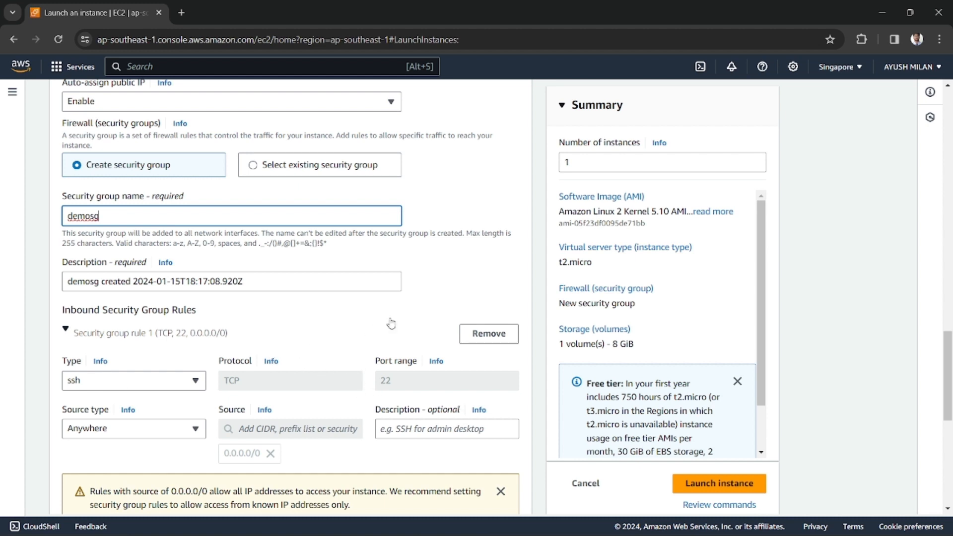
{"action": "scroll", "coordinate": [327, 322], "scroll_direction": "down", "scroll_amount": 3}
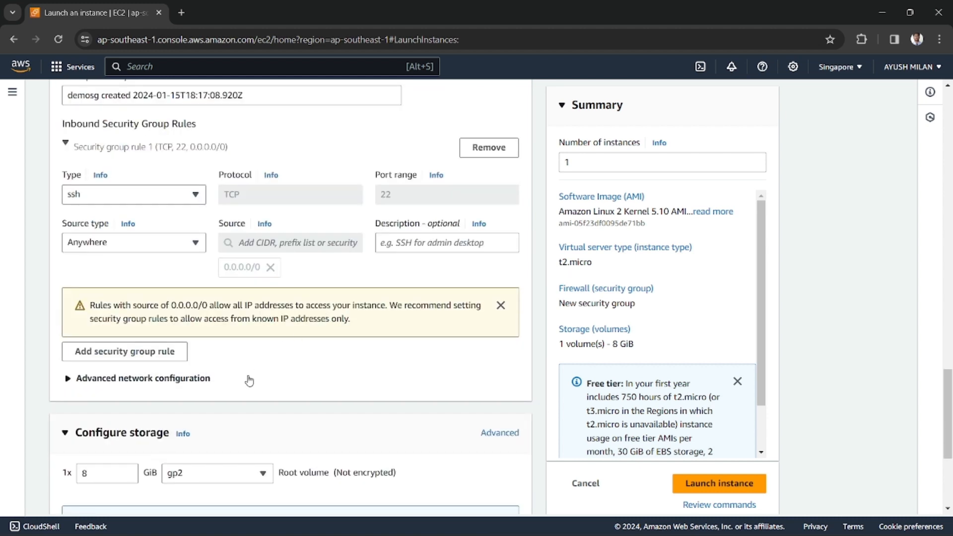
{"action": "scroll", "coordinate": [170, 397], "scroll_direction": "down", "scroll_amount": 1}
{"action": "scroll", "coordinate": [145, 328], "scroll_direction": "up", "scroll_amount": 8}
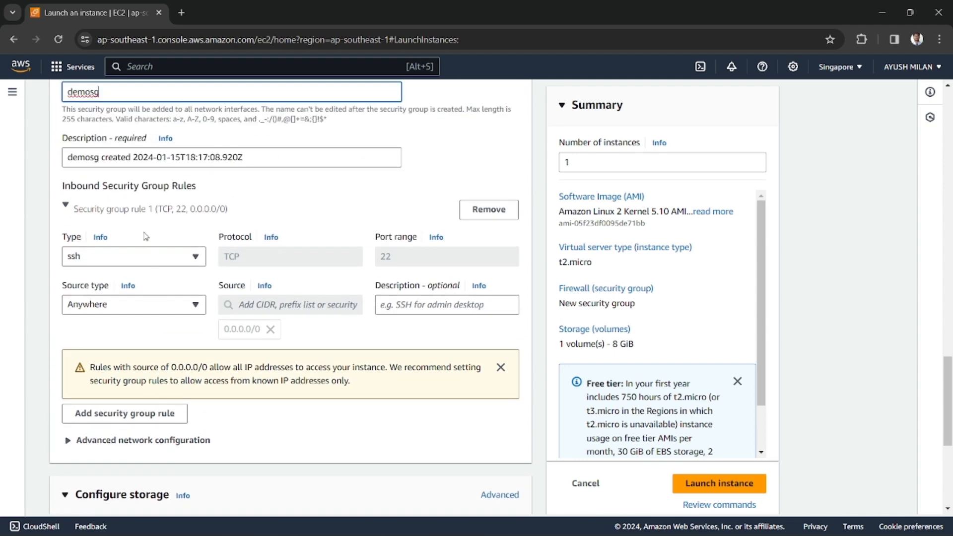
{"action": "scroll", "coordinate": [243, 294], "scroll_direction": "down", "scroll_amount": 3}
{"action": "scroll", "coordinate": [245, 293], "scroll_direction": "down", "scroll_amount": 7}
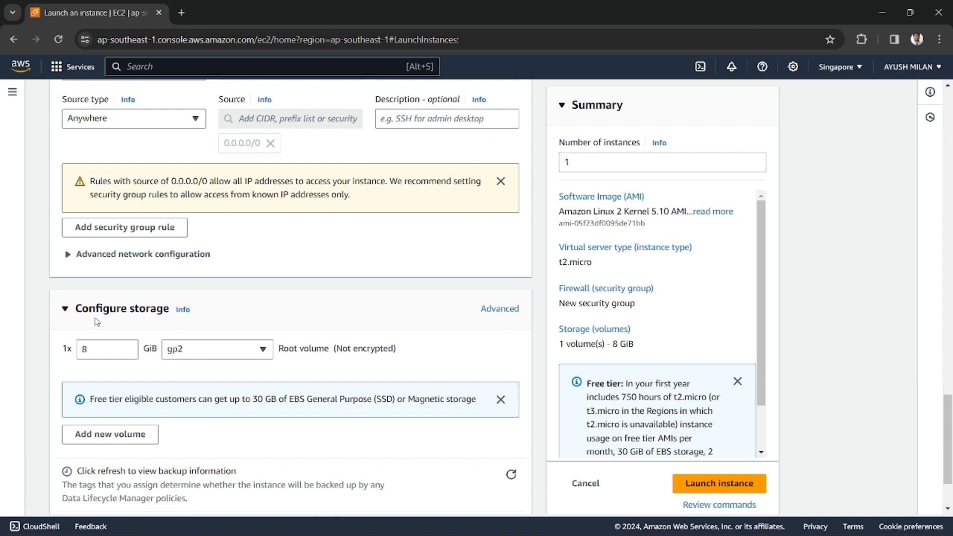
{"action": "scroll", "coordinate": [124, 320], "scroll_direction": "down", "scroll_amount": 2}
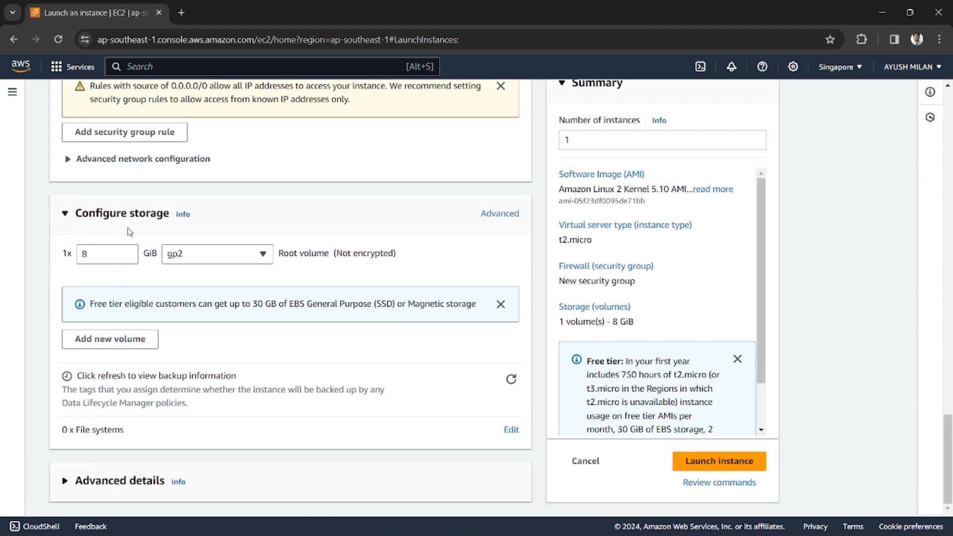
{"action": "left_click_drag", "start_coordinate": [292, 252], "coordinate": [330, 265]}
{"action": "left_click", "coordinate": [339, 272]}
{"action": "left_click_drag", "start_coordinate": [253, 304], "coordinate": [278, 303]}
{"action": "left_click_drag", "start_coordinate": [102, 304], "coordinate": [157, 303]}
{"action": "left_click", "coordinate": [166, 305]}
Step: Look through the instance's advanced details down to the user data field, and collapse the section
{"action": "scroll", "coordinate": [183, 392], "scroll_direction": "down", "scroll_amount": 20}
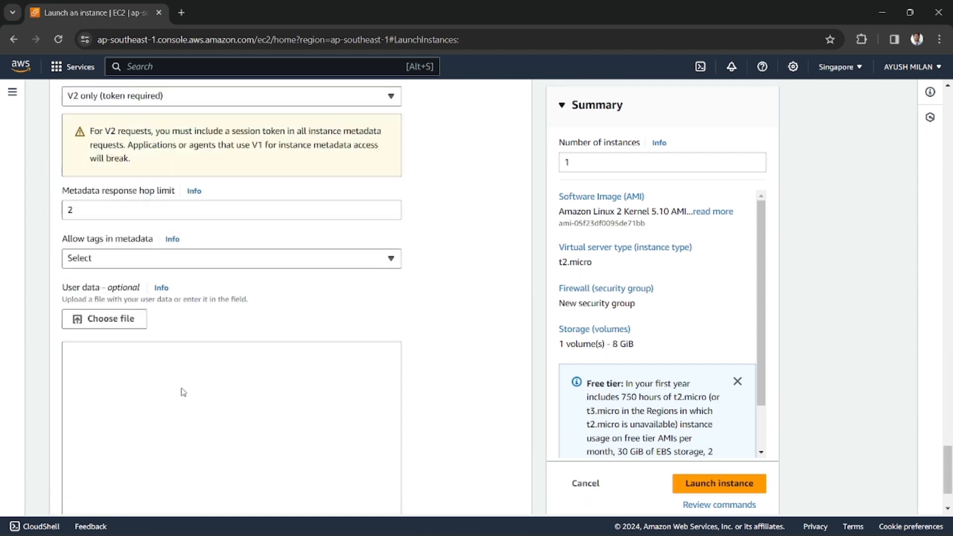
{"action": "scroll", "coordinate": [183, 392], "scroll_direction": "up", "scroll_amount": 15}
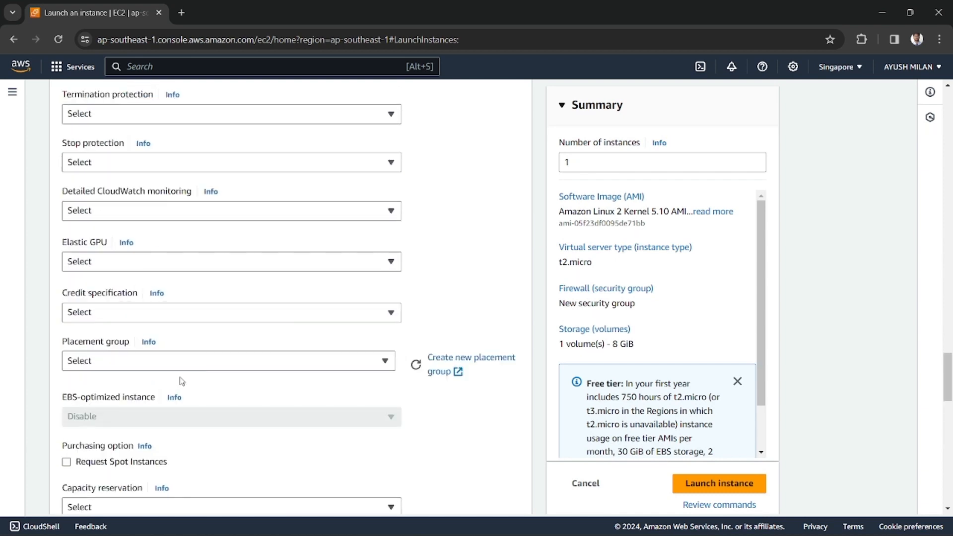
{"action": "scroll", "coordinate": [207, 373], "scroll_direction": "up", "scroll_amount": 5}
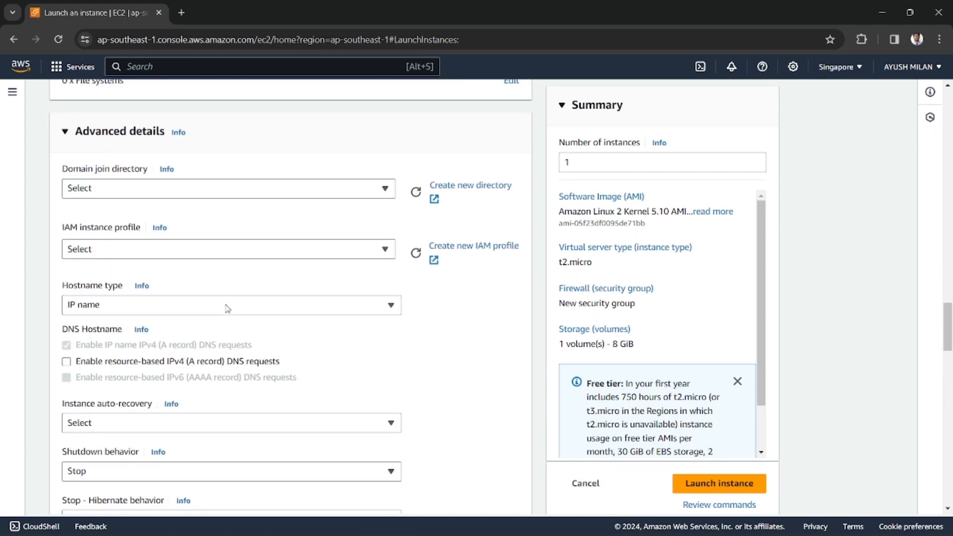
{"action": "left_click", "coordinate": [81, 183]}
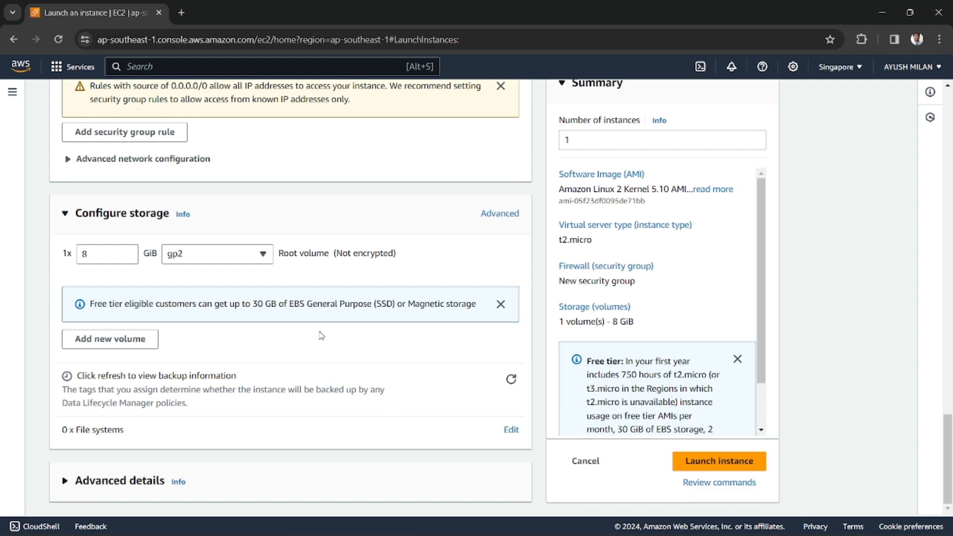
Step: Launch the configured demo_server instance
{"action": "scroll", "coordinate": [322, 337], "scroll_direction": "up", "scroll_amount": 15}
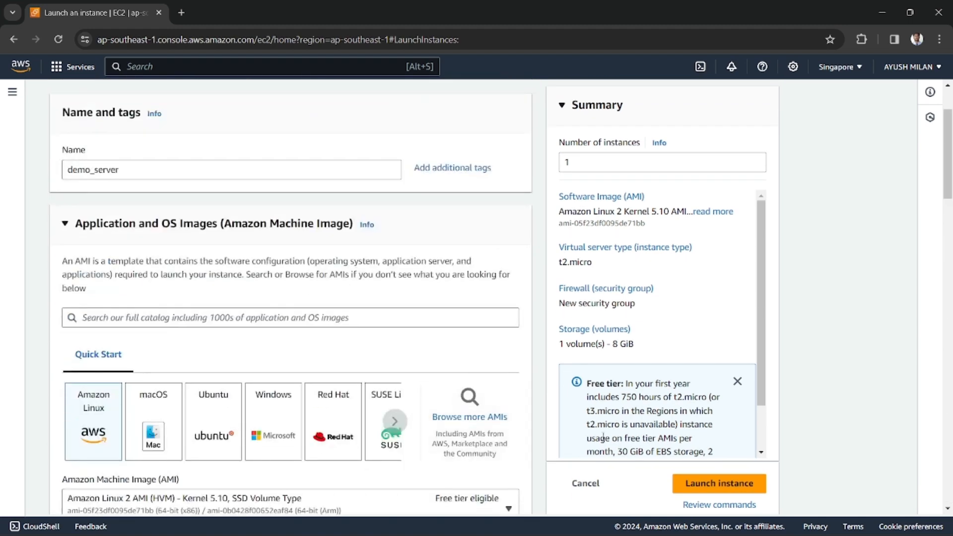
{"action": "scroll", "coordinate": [586, 438], "scroll_direction": "up", "scroll_amount": 2}
{"action": "left_click", "coordinate": [715, 482]}
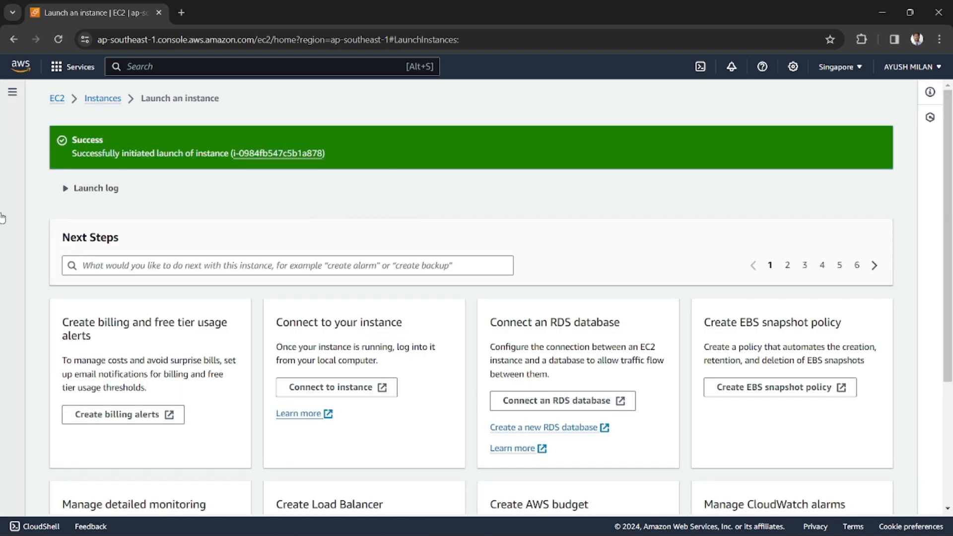
Step: Expand the launch log and open the list of all instances
{"action": "left_click", "coordinate": [69, 188]}
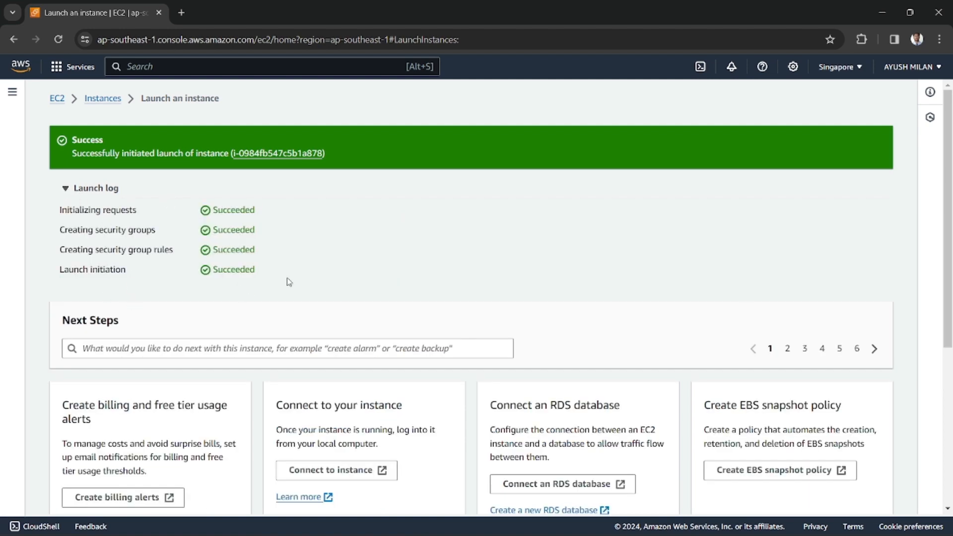
{"action": "scroll", "coordinate": [848, 326], "scroll_direction": "down", "scroll_amount": 5}
{"action": "left_click", "coordinate": [835, 493]}
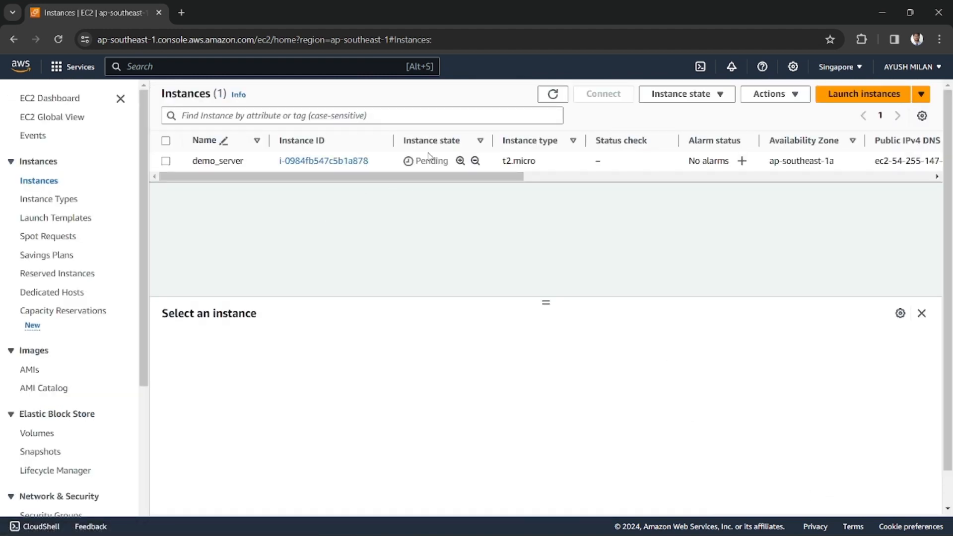
Step: Refresh the instance list and select demo_server to check its instance state
{"action": "left_click", "coordinate": [552, 95]}
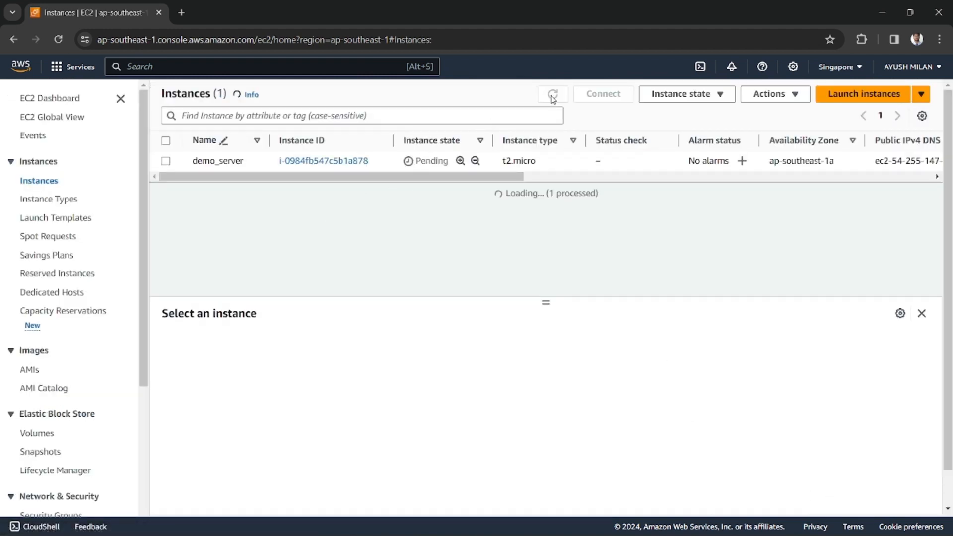
{"action": "left_click", "coordinate": [431, 161]}
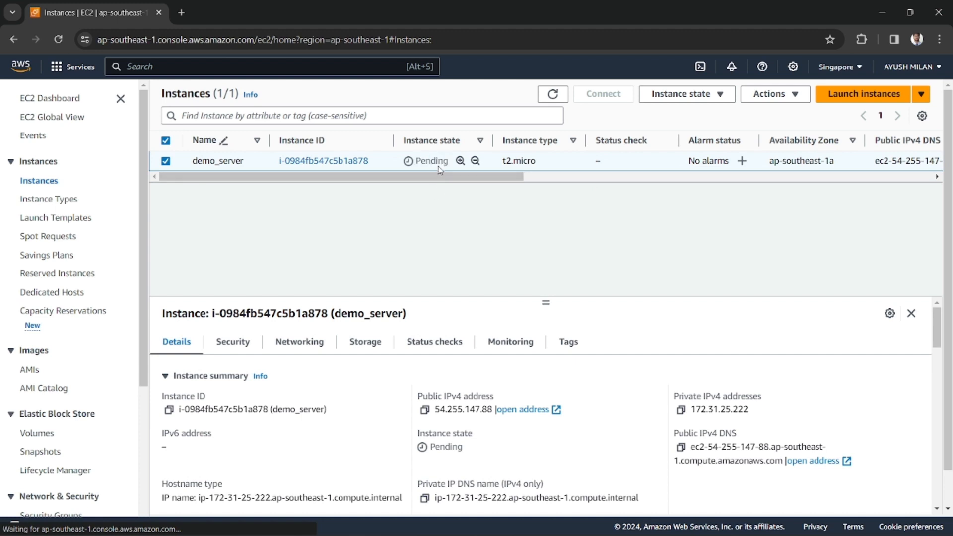
{"action": "double_click", "coordinate": [426, 158]}
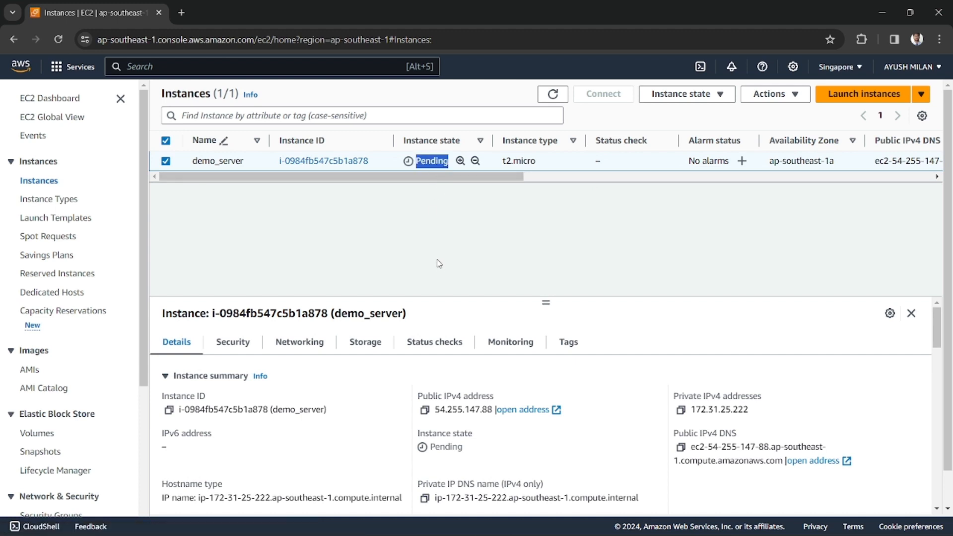
Step: Examine demo_server's instance type, availability zone, public IPv4 address, Elastic IP and launch time in the instance list
{"action": "left_click_drag", "start_coordinate": [381, 177], "coordinate": [439, 179]}
{"action": "double_click", "coordinate": [400, 160]}
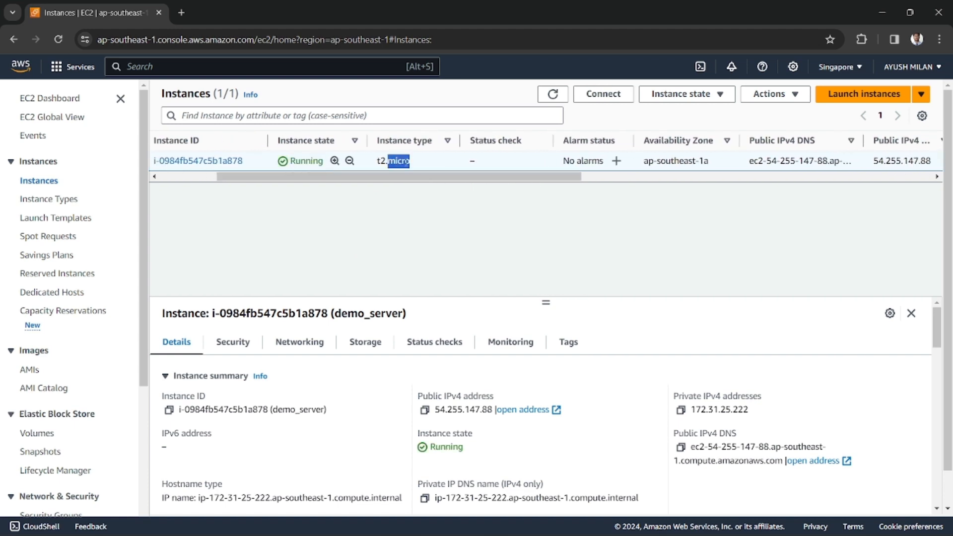
{"action": "left_click_drag", "start_coordinate": [567, 178], "coordinate": [597, 180]}
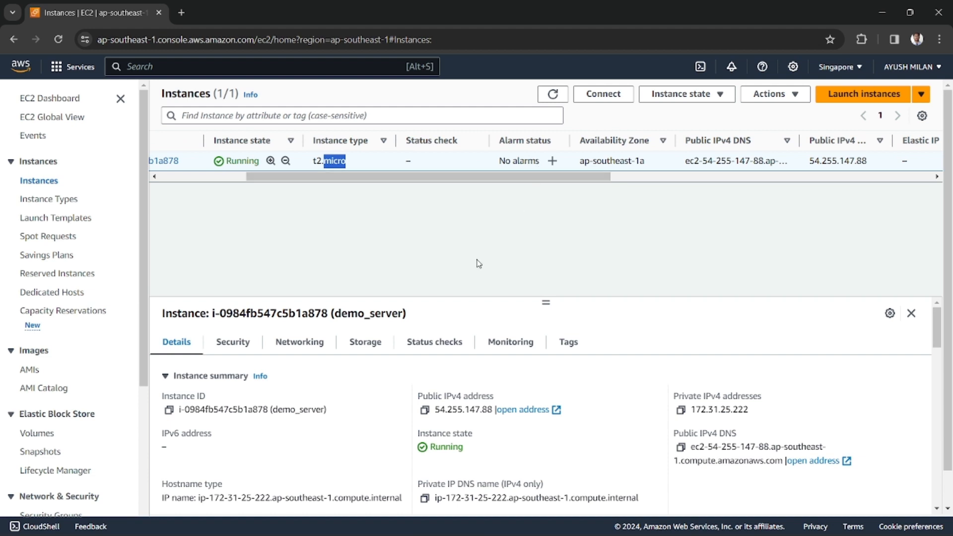
{"action": "left_click_drag", "start_coordinate": [550, 178], "coordinate": [605, 184]}
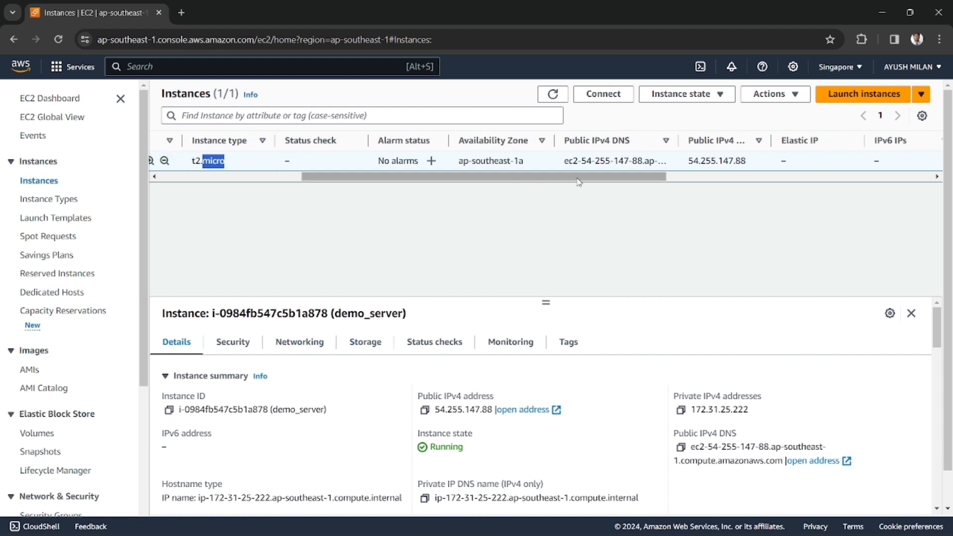
{"action": "left_click_drag", "start_coordinate": [485, 160], "coordinate": [525, 164]}
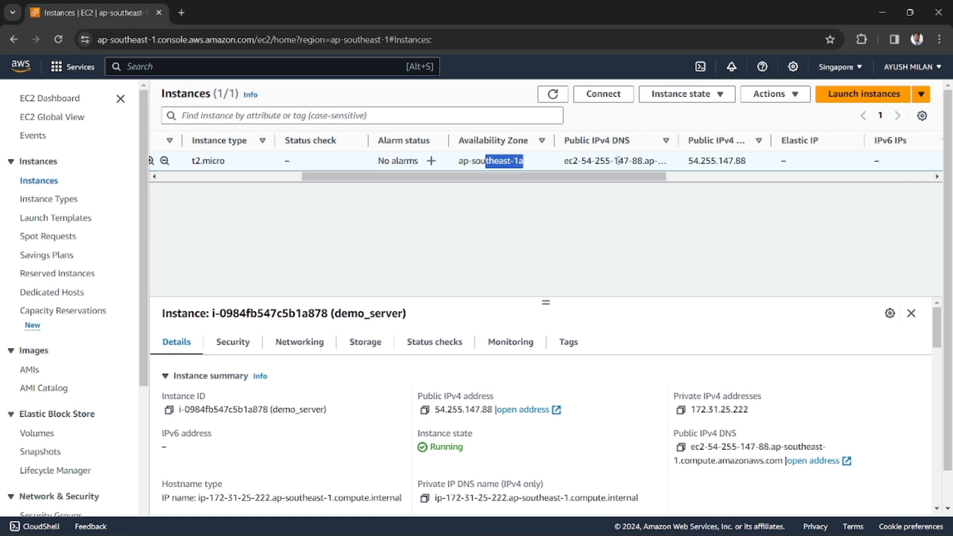
{"action": "left_click_drag", "start_coordinate": [688, 161], "coordinate": [748, 163]}
{"action": "left_click", "coordinate": [704, 169]}
{"action": "left_click_drag", "start_coordinate": [655, 177], "coordinate": [744, 177]}
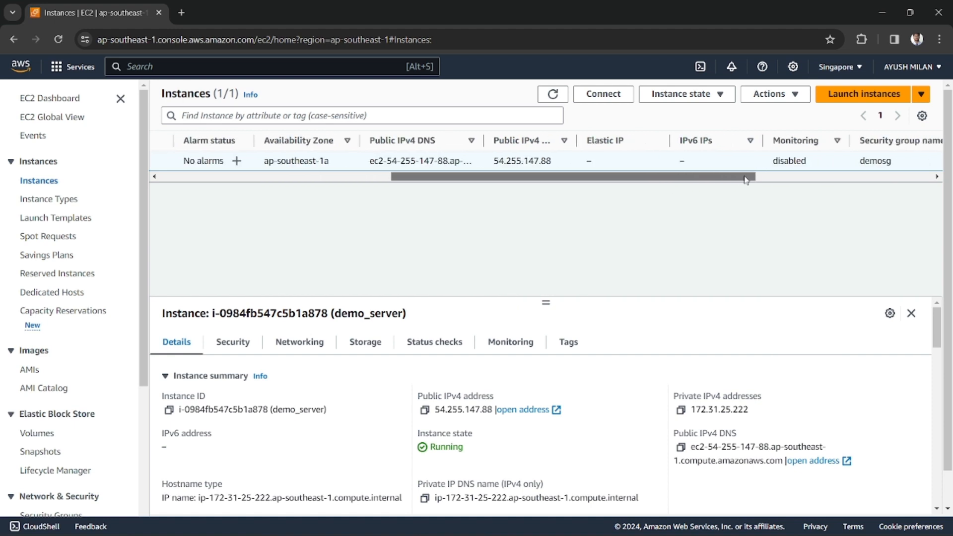
{"action": "mouse_move", "coordinate": [587, 161]}
{"action": "left_mouse_down"}
{"action": "mouse_move", "coordinate": [632, 161]}
{"action": "mouse_move", "coordinate": [585, 162]}
{"action": "left_mouse_up"}
{"action": "left_click", "coordinate": [601, 164]}
{"action": "left_click_drag", "start_coordinate": [739, 177], "coordinate": [916, 172]}
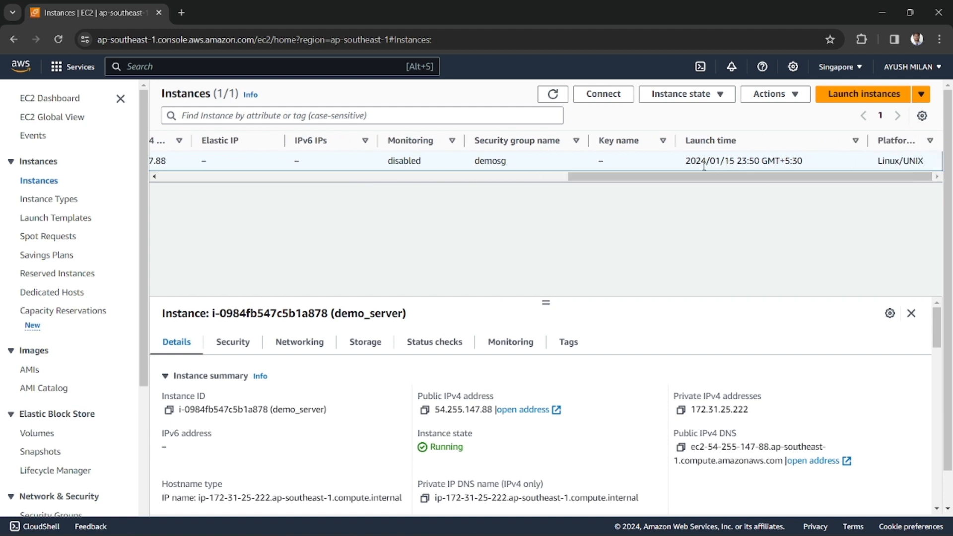
{"action": "left_click_drag", "start_coordinate": [688, 161], "coordinate": [813, 166]}
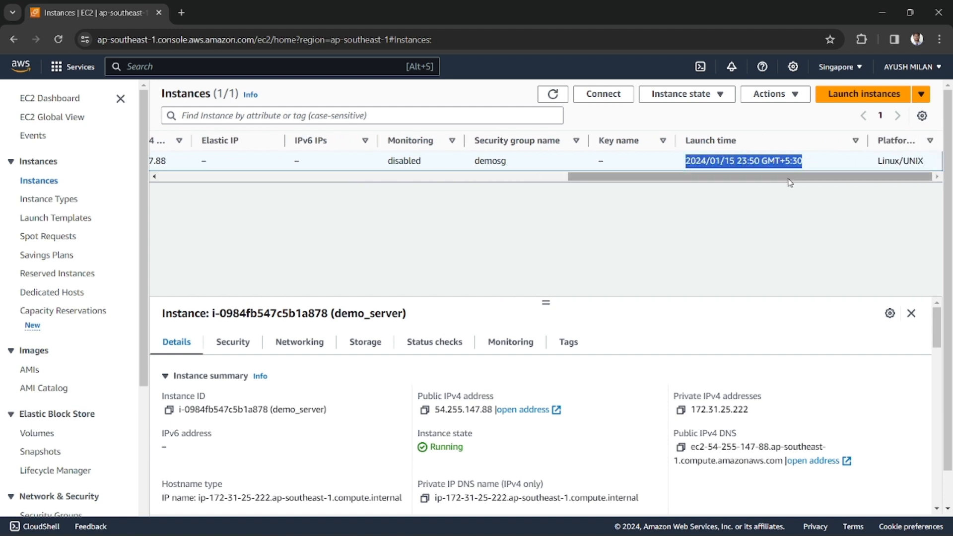
{"action": "left_click_drag", "start_coordinate": [883, 178], "coordinate": [406, 222]}
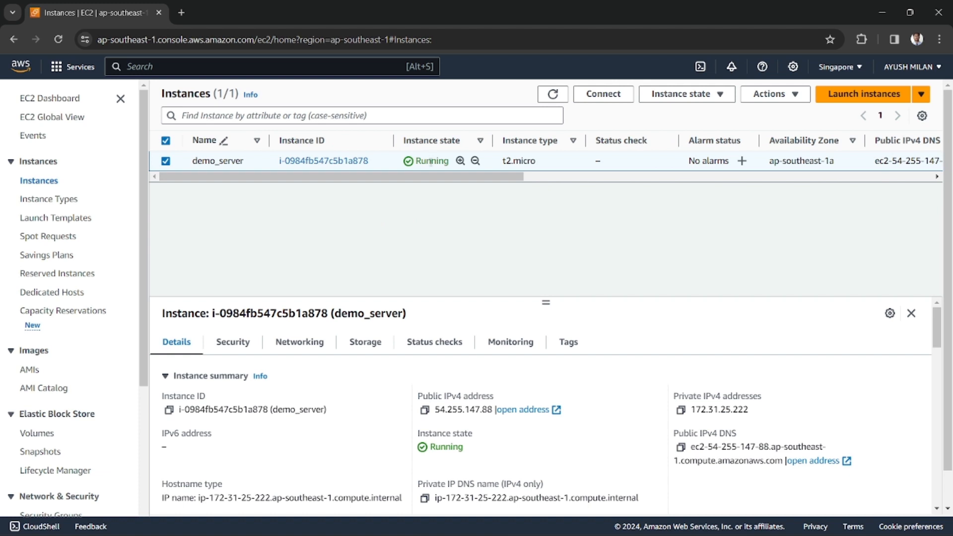
Step: Connect to demo_server using EC2 Instance Connect with the default username ec2-user
{"action": "left_click", "coordinate": [614, 98]}
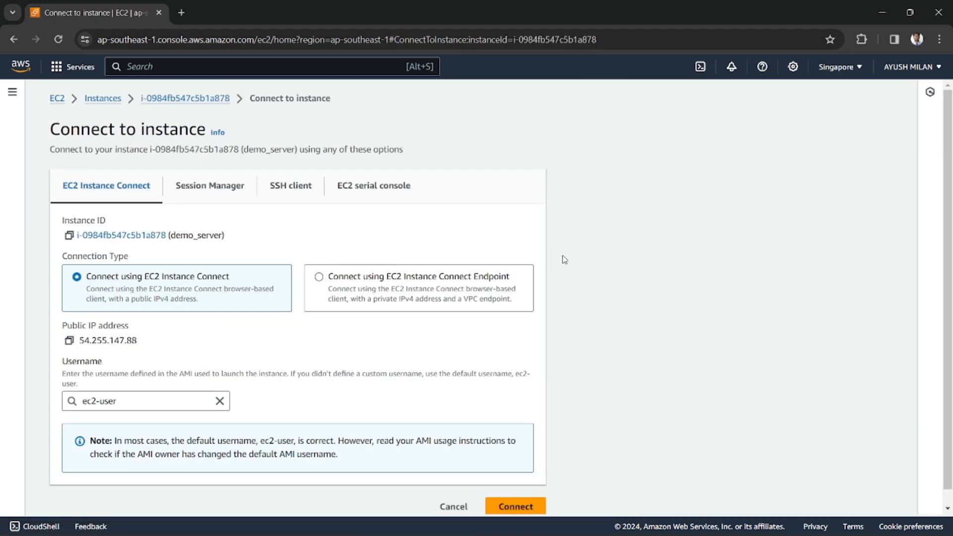
{"action": "scroll", "coordinate": [523, 338], "scroll_direction": "down", "scroll_amount": 1}
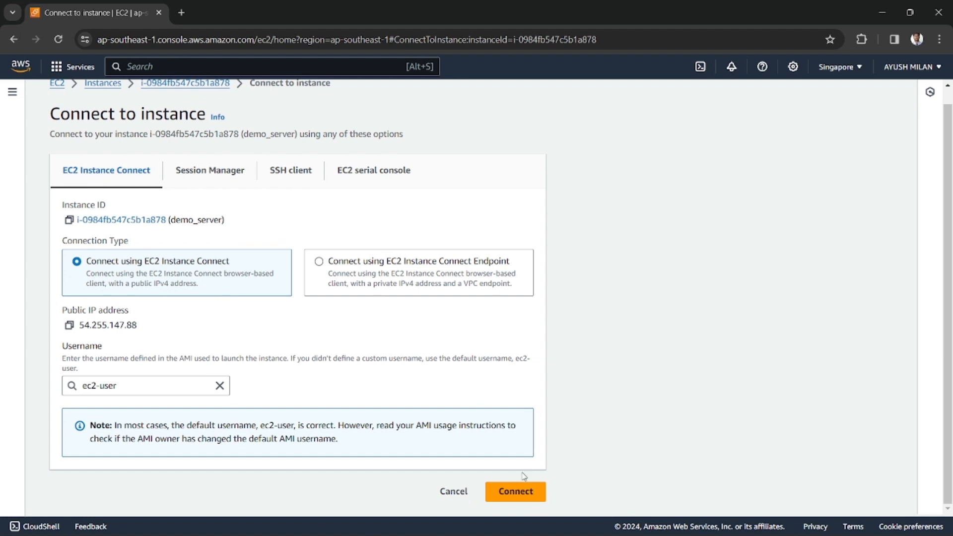
{"action": "left_click", "coordinate": [515, 490]}
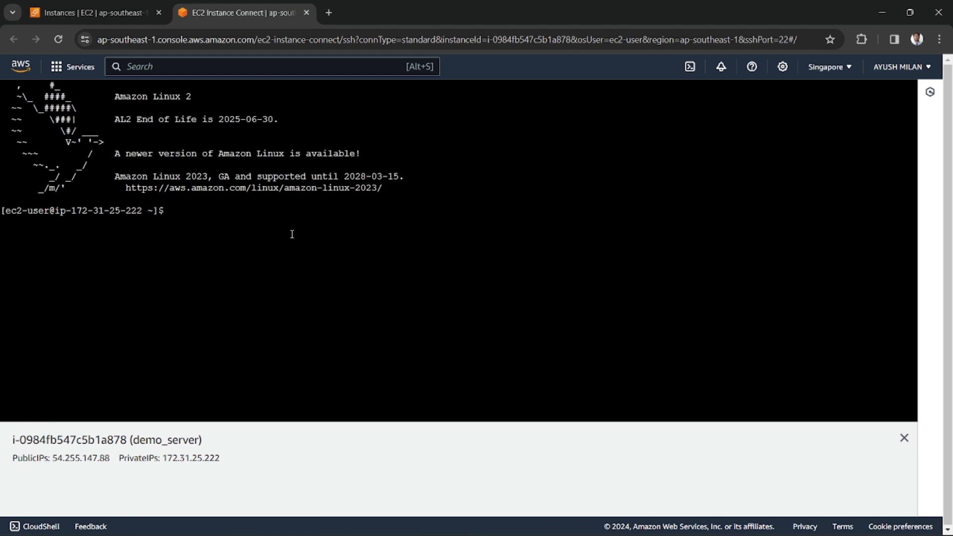
Step: Return to the instance list, select demo_server and show its security details
{"action": "left_click", "coordinate": [112, 10]}
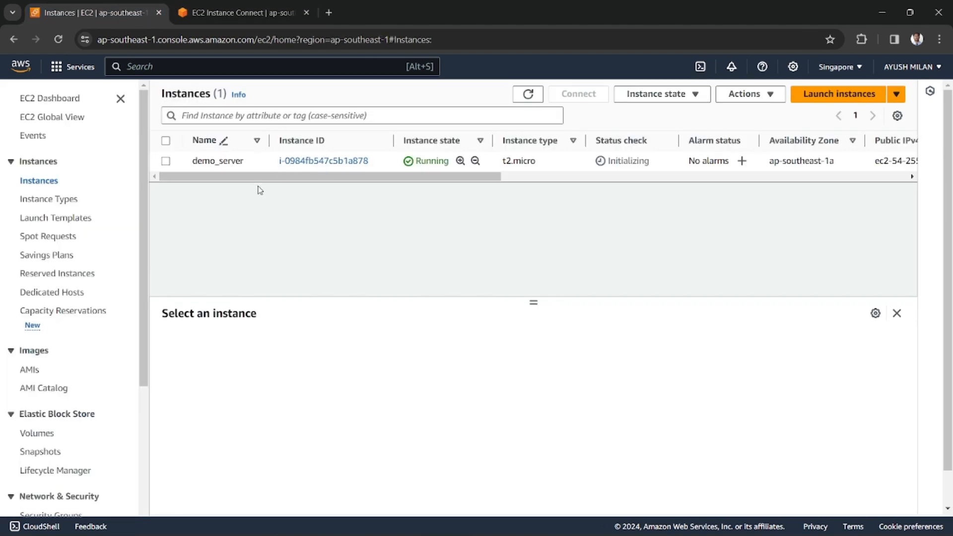
{"action": "left_click", "coordinate": [427, 164]}
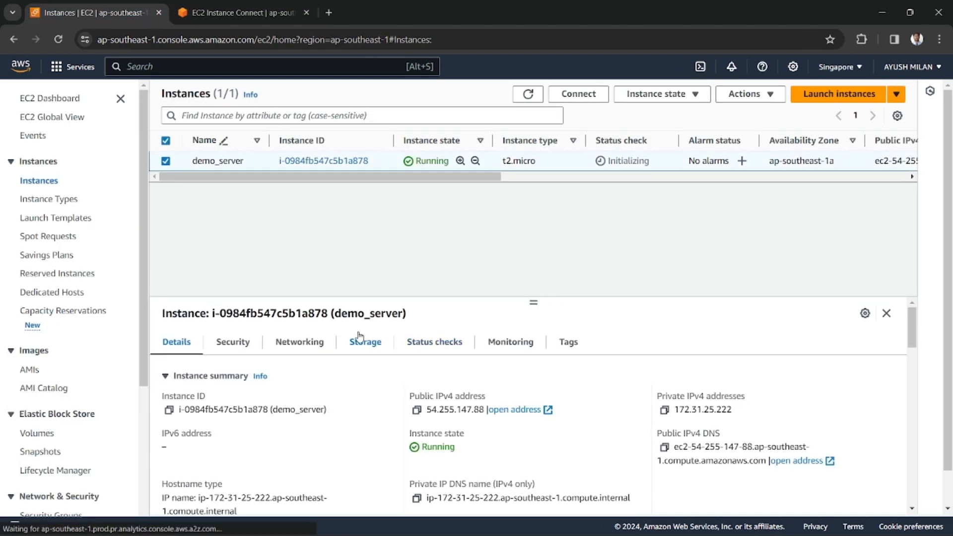
{"action": "left_click", "coordinate": [232, 347]}
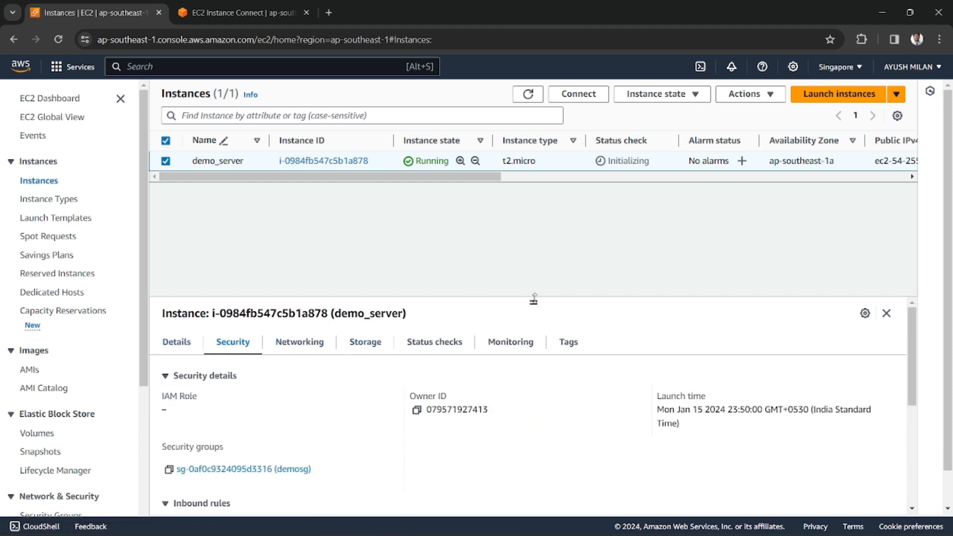
Step: Examine demo_server's inbound and outbound security rules, focusing on the inbound port range, and compare with the open Instance Connect session
{"action": "left_click_drag", "start_coordinate": [533, 299], "coordinate": [536, 196]}
{"action": "scroll", "coordinate": [521, 388], "scroll_direction": "down", "scroll_amount": 5}
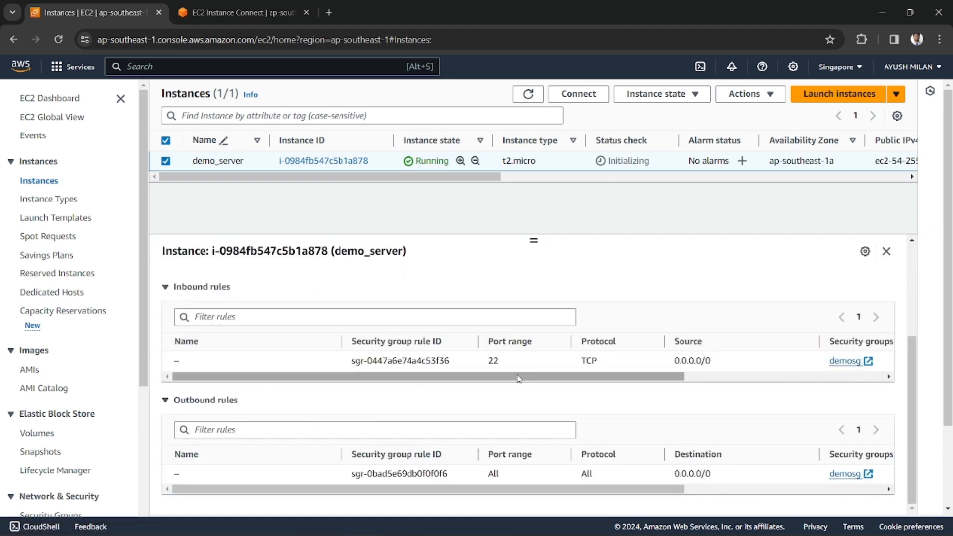
{"action": "double_click", "coordinate": [492, 362]}
{"action": "mouse_move", "coordinate": [504, 380]}
{"action": "left_mouse_down"}
{"action": "mouse_move", "coordinate": [595, 380]}
{"action": "mouse_move", "coordinate": [499, 384]}
{"action": "left_mouse_up"}
{"action": "scroll", "coordinate": [481, 392], "scroll_direction": "up", "scroll_amount": 3}
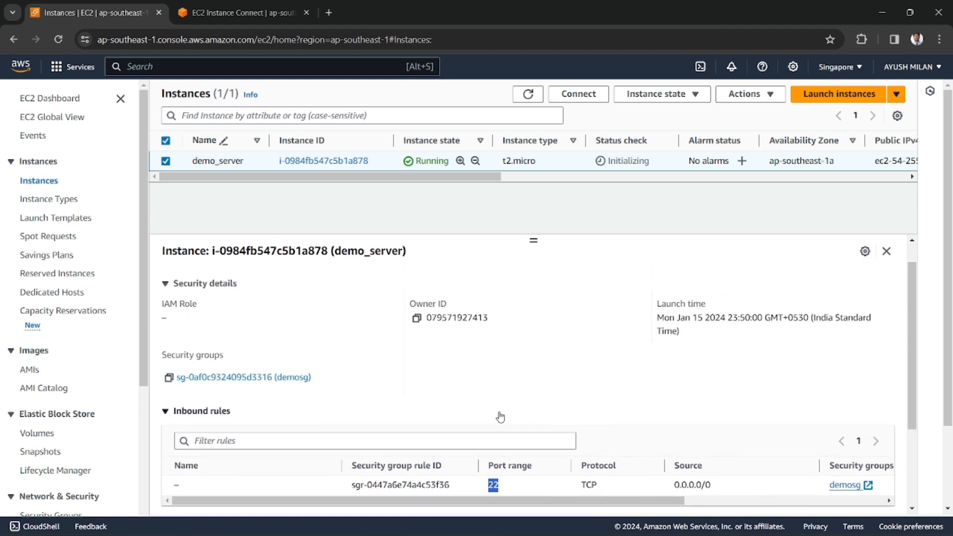
{"action": "scroll", "coordinate": [496, 347], "scroll_direction": "up", "scroll_amount": 2}
{"action": "left_click", "coordinate": [243, 12]}
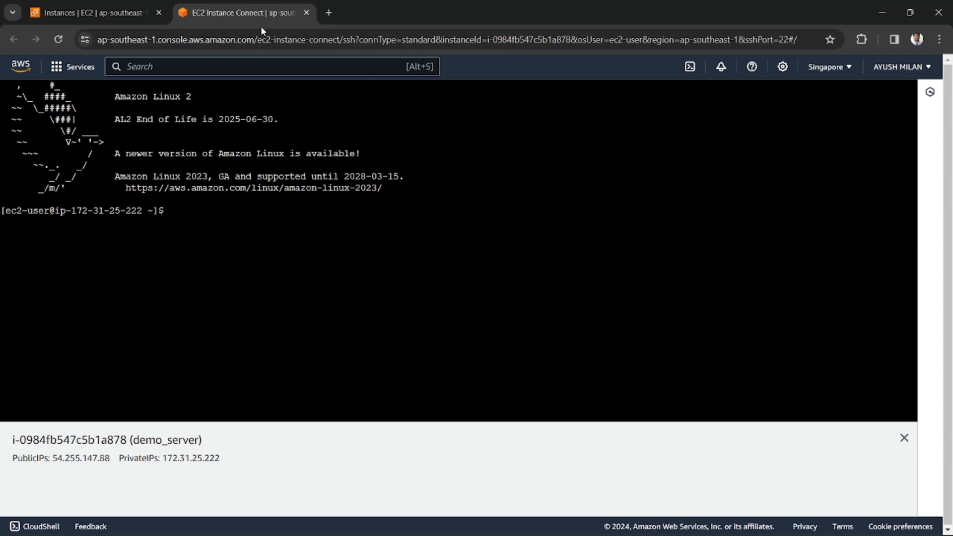
{"action": "left_click", "coordinate": [117, 15]}
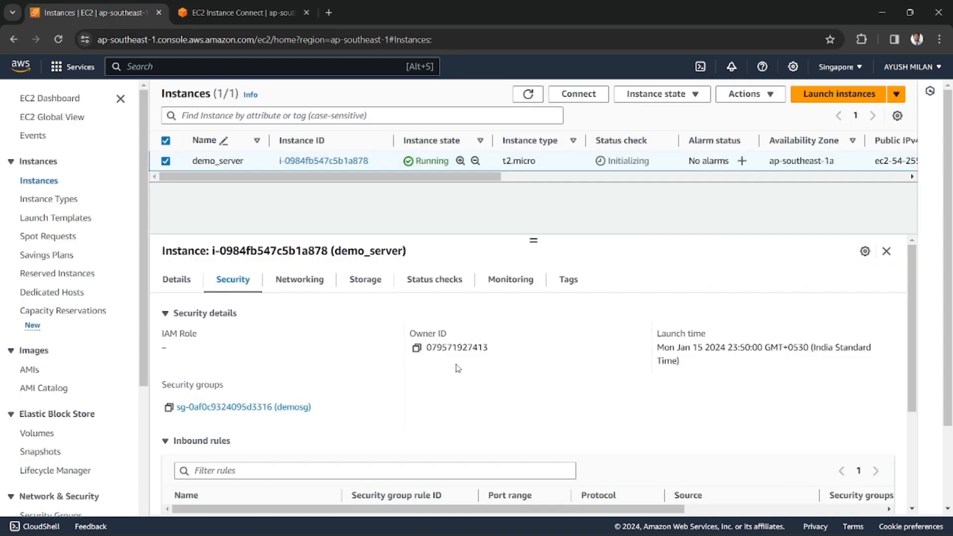
{"action": "scroll", "coordinate": [446, 362], "scroll_direction": "down", "scroll_amount": 4}
{"action": "double_click", "coordinate": [492, 360]}
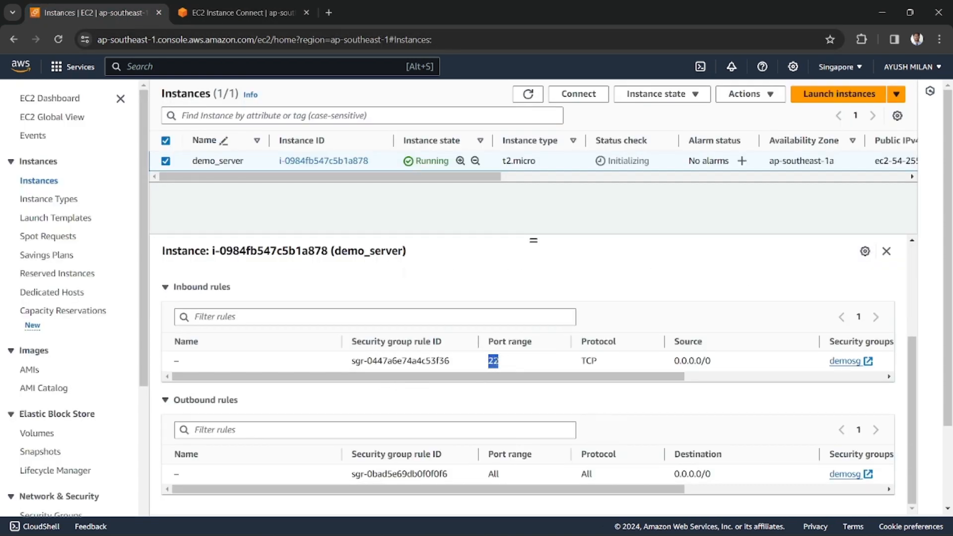
{"action": "scroll", "coordinate": [416, 370], "scroll_direction": "up", "scroll_amount": 4}
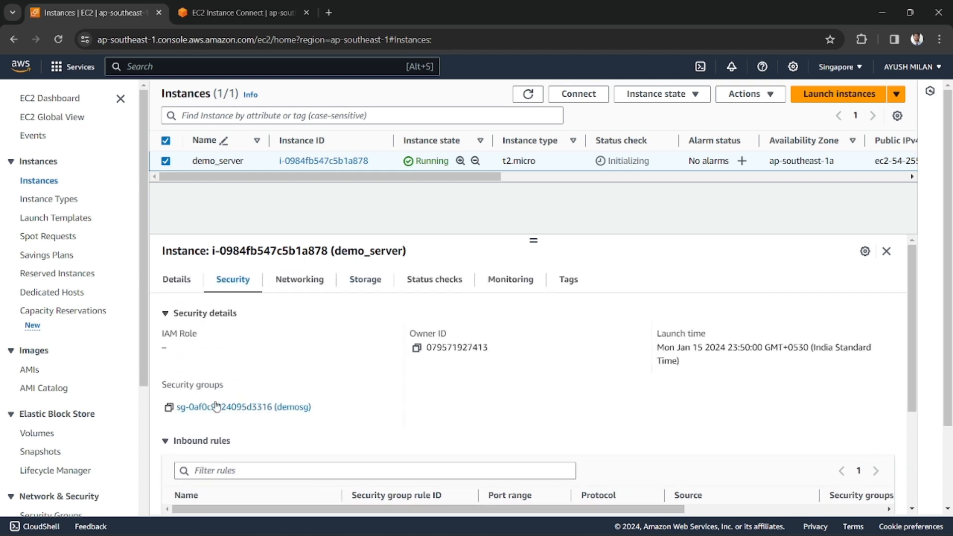
Step: Delete the SSH inbound rule from security group demosg and save the rules
{"action": "left_click", "coordinate": [196, 406]}
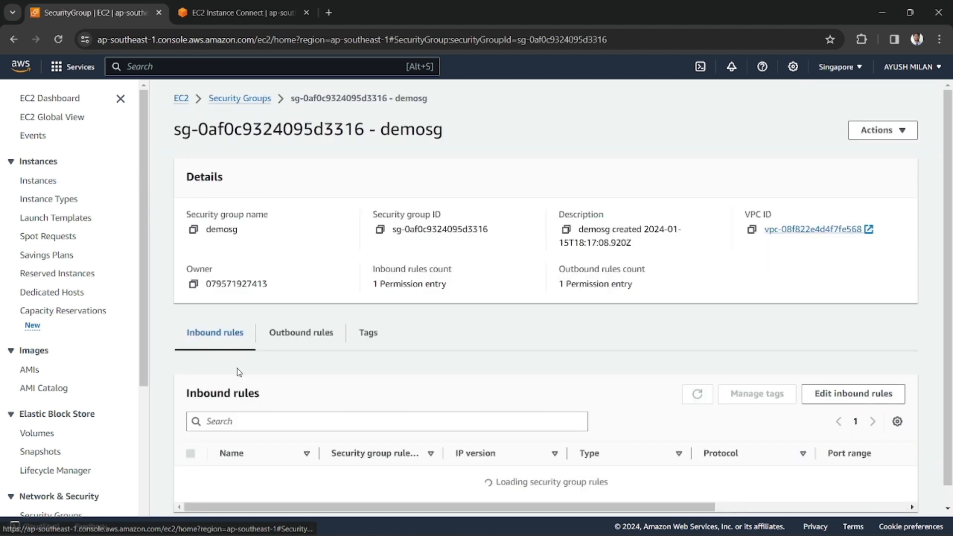
{"action": "scroll", "coordinate": [848, 362], "scroll_direction": "down", "scroll_amount": 1}
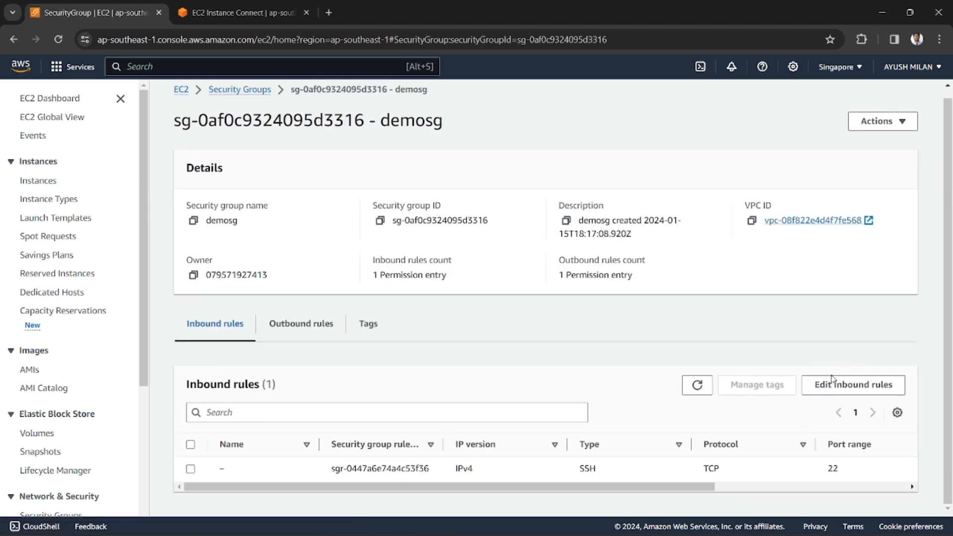
{"action": "left_click", "coordinate": [846, 388]}
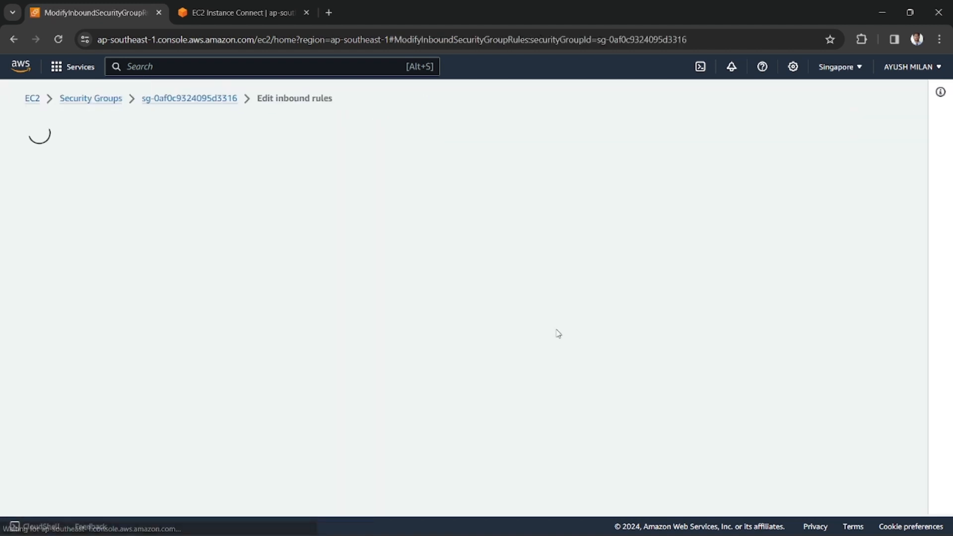
{"action": "left_click", "coordinate": [857, 275]}
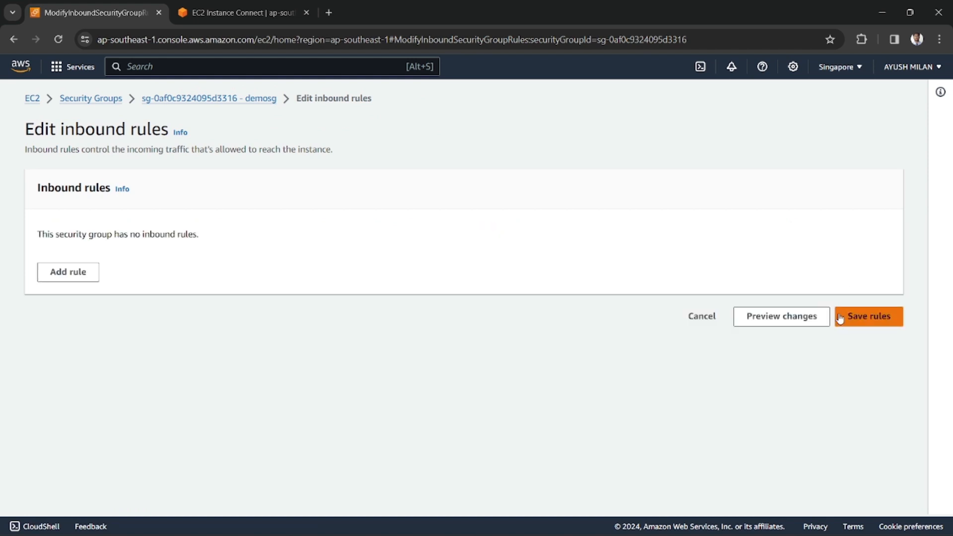
{"action": "left_click", "coordinate": [867, 323]}
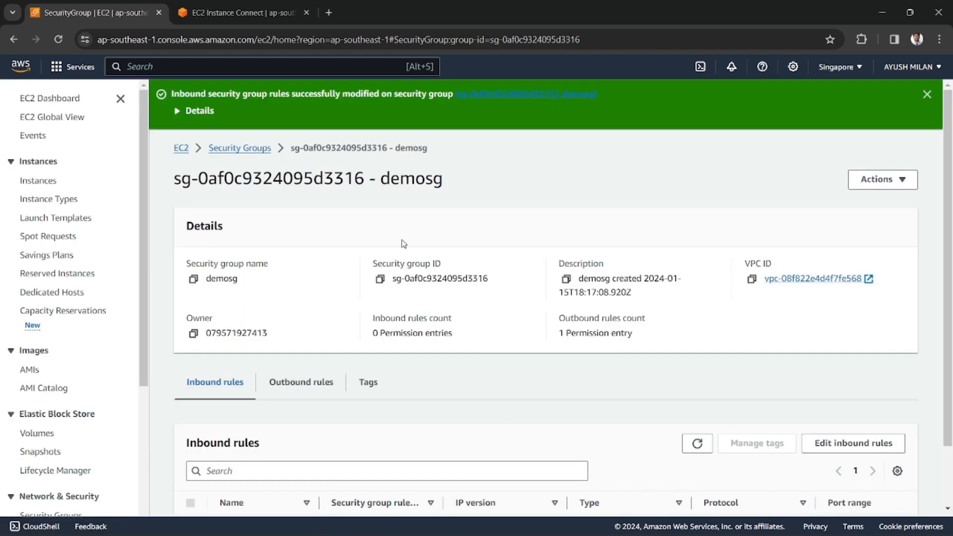
Step: Check demosg's inbound rules list and return to the instance list
{"action": "scroll", "coordinate": [302, 338], "scroll_direction": "down", "scroll_amount": 2}
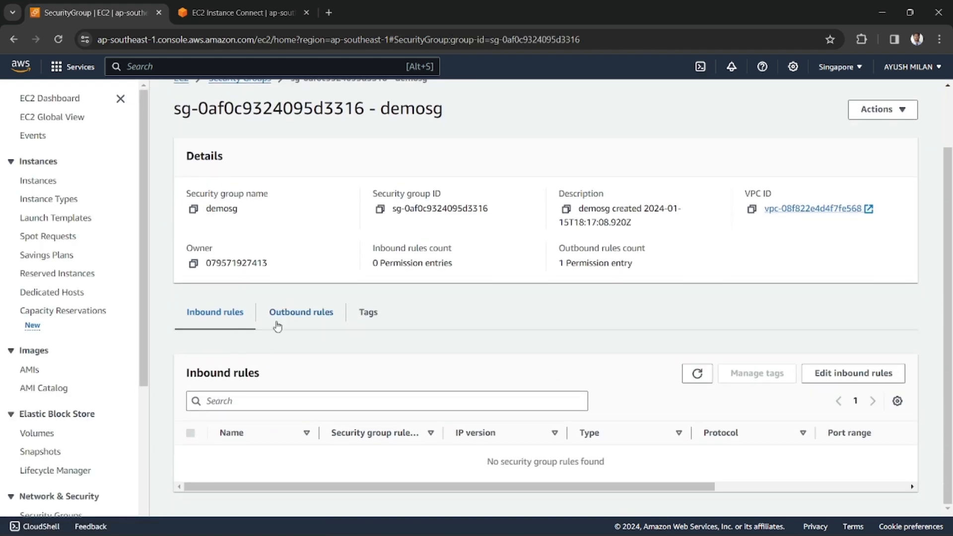
{"action": "scroll", "coordinate": [243, 278], "scroll_direction": "up", "scroll_amount": 2}
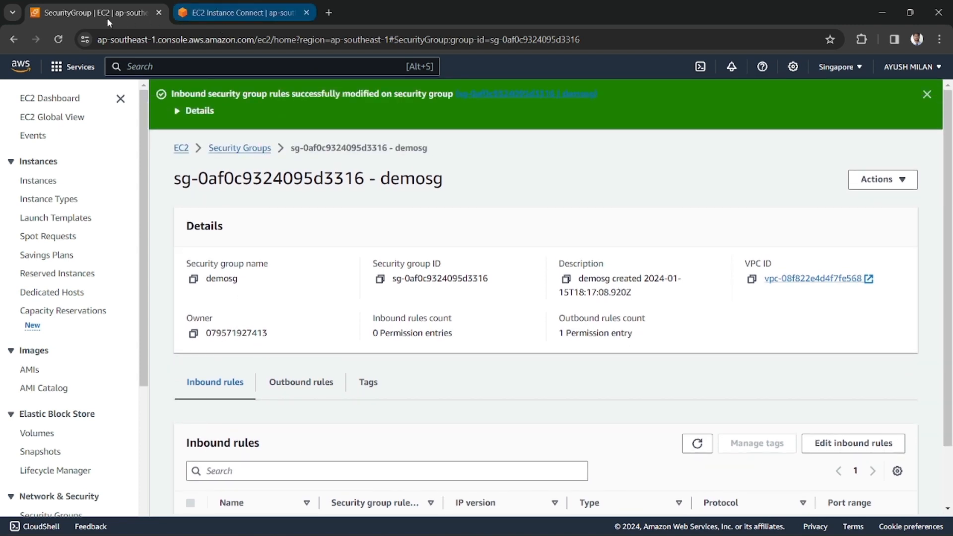
{"action": "scroll", "coordinate": [322, 408], "scroll_direction": "down", "scroll_amount": 2}
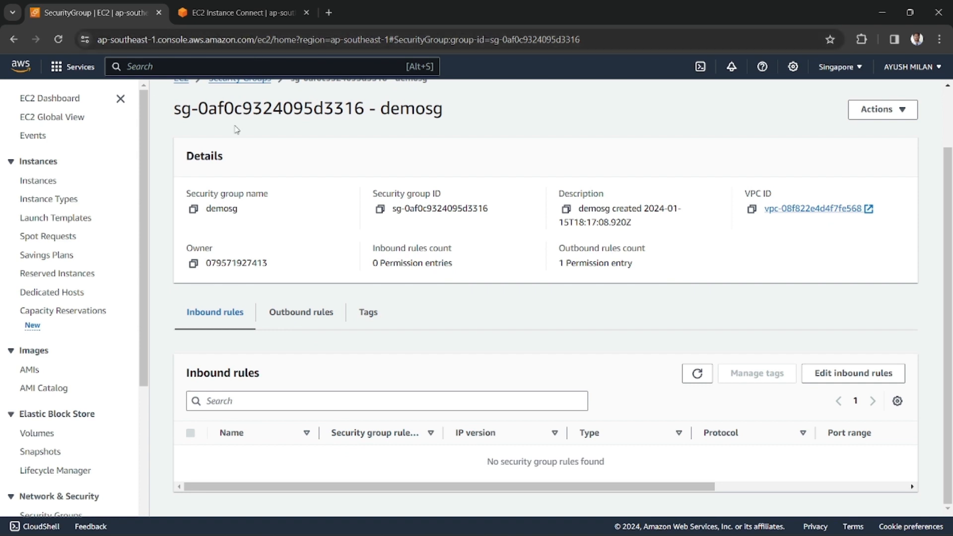
{"action": "scroll", "coordinate": [248, 149], "scroll_direction": "up", "scroll_amount": 2}
{"action": "left_click", "coordinate": [39, 181]}
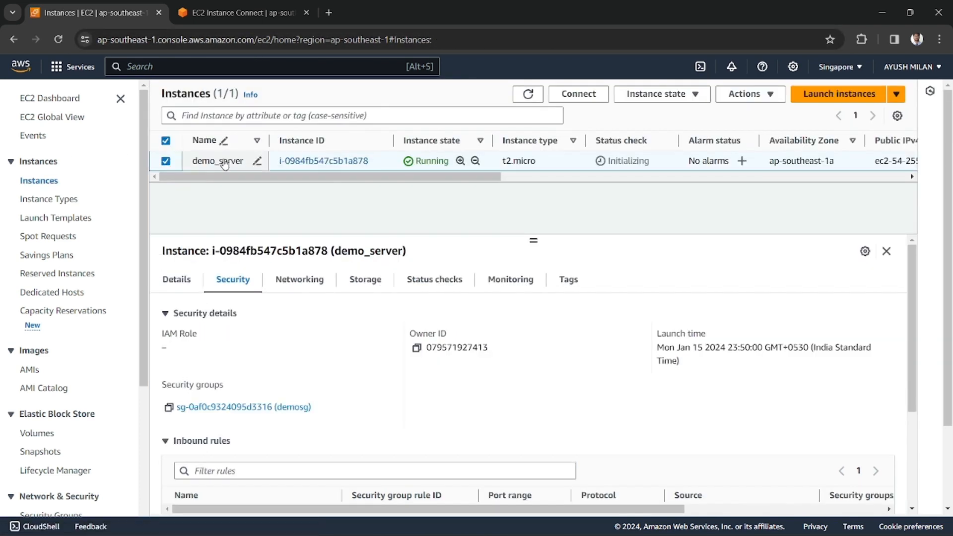
Step: Reload the EC2 Instance Connect session to test the connection to demo_server
{"action": "left_click", "coordinate": [229, 15]}
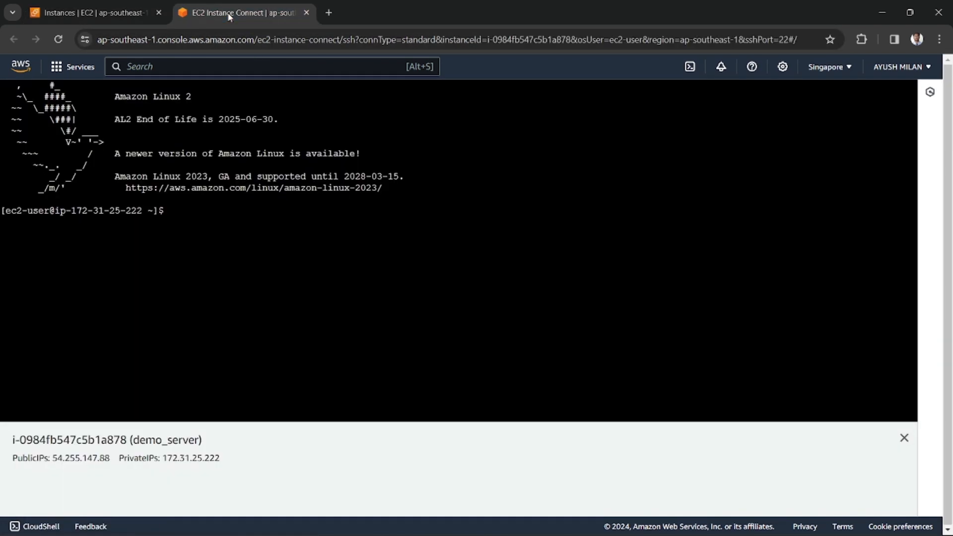
{"action": "left_click", "coordinate": [58, 39]}
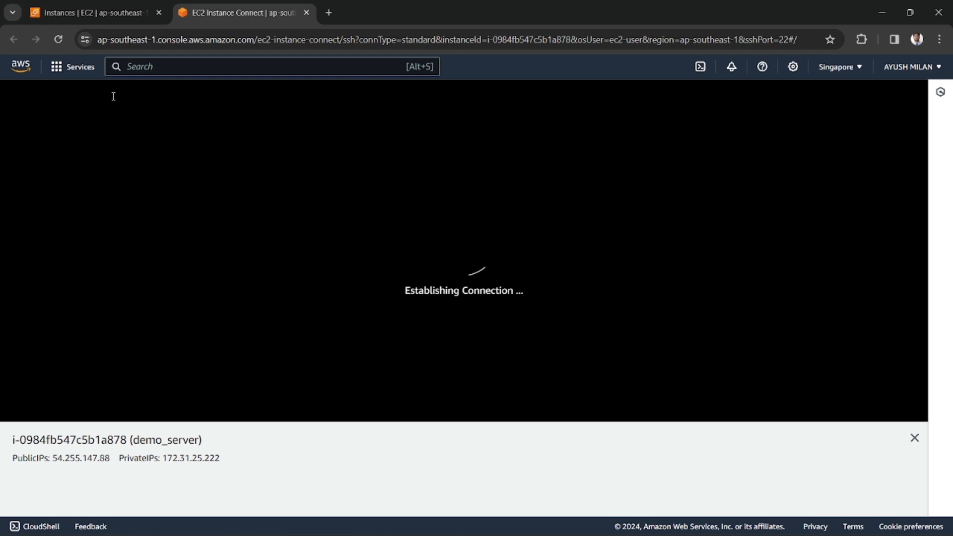
{"action": "left_click_drag", "start_coordinate": [29, 97], "coordinate": [178, 99]}
{"action": "left_click_drag", "start_coordinate": [74, 95], "coordinate": [172, 102]}
{"action": "left_click", "coordinate": [173, 102]}
Step: Add an inbound rule of type SSH with a custom source to demo_server's security group demosg and save the rules
{"action": "left_click", "coordinate": [114, 15]}
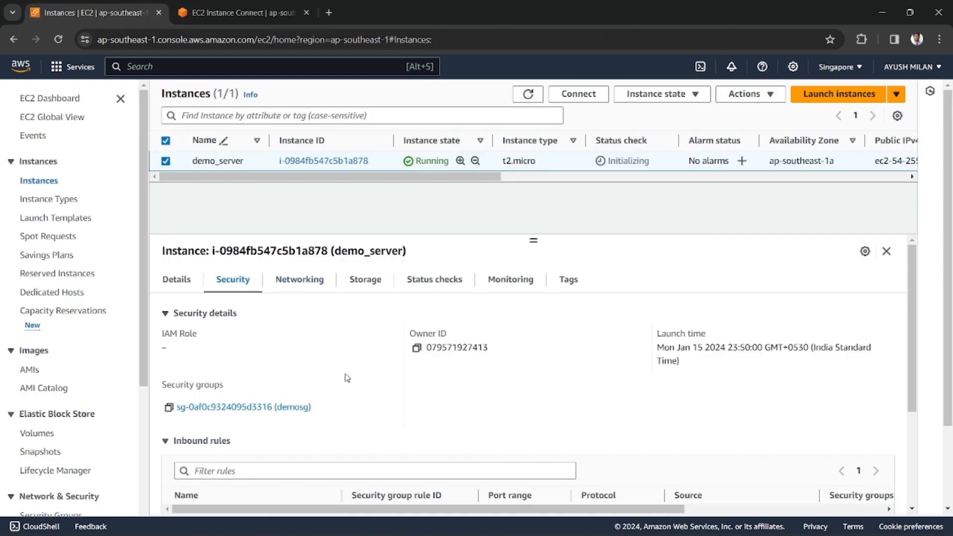
{"action": "scroll", "coordinate": [345, 374], "scroll_direction": "down", "scroll_amount": 3}
{"action": "scroll", "coordinate": [234, 332], "scroll_direction": "up", "scroll_amount": 1}
{"action": "left_click", "coordinate": [233, 342]}
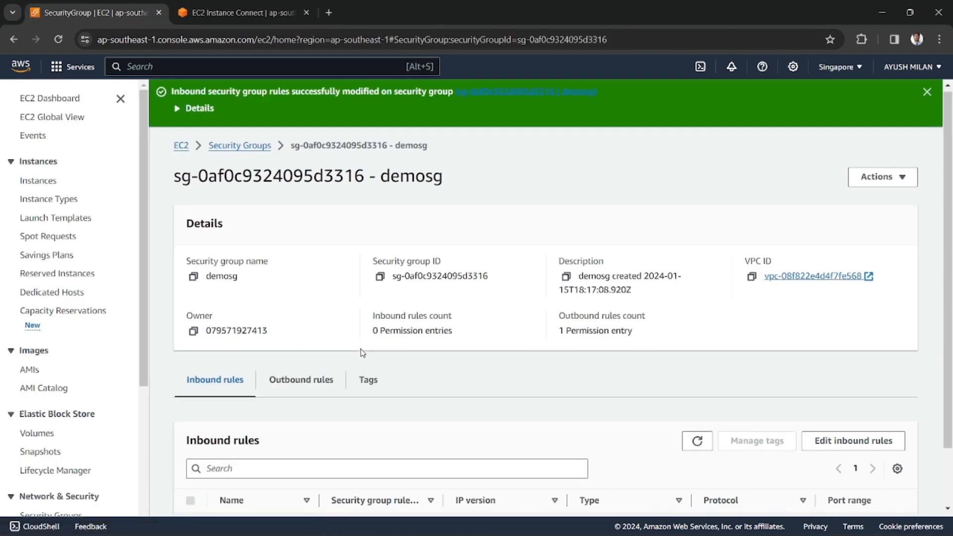
{"action": "scroll", "coordinate": [362, 350], "scroll_direction": "down", "scroll_amount": 2}
{"action": "left_click", "coordinate": [850, 376]}
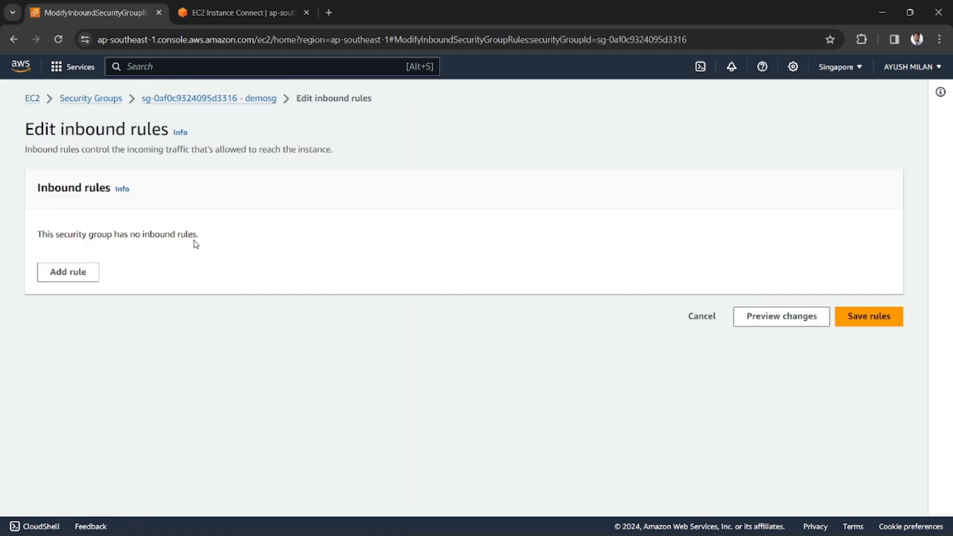
{"action": "left_click", "coordinate": [75, 272]}
{"action": "left_click", "coordinate": [198, 278]}
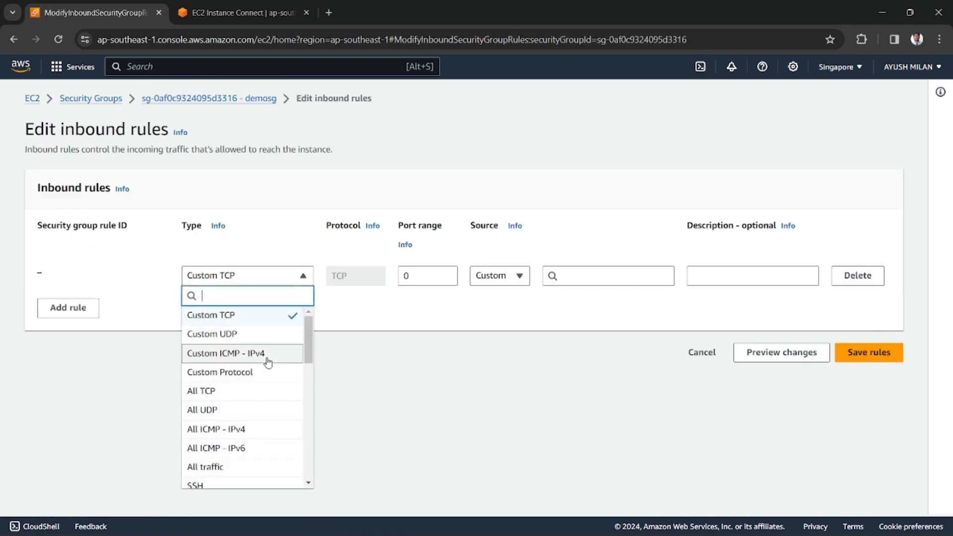
{"action": "left_click", "coordinate": [237, 484]}
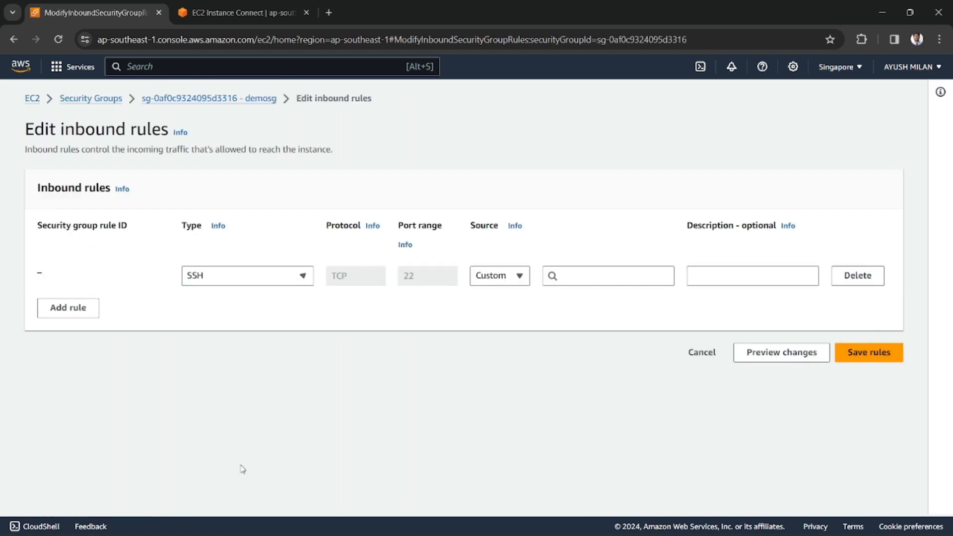
{"action": "left_click", "coordinate": [625, 277]}
{"action": "left_click", "coordinate": [603, 321]}
{"action": "left_click", "coordinate": [869, 423]}
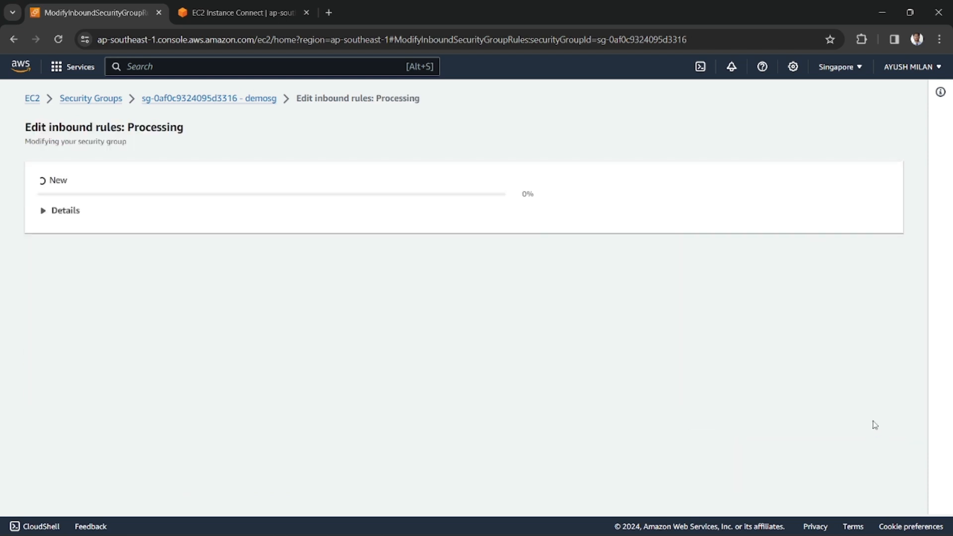
Step: Reload the EC2 Instance Connect session to reconnect to demo_server and run free -m in its terminal
{"action": "left_click", "coordinate": [181, 17]}
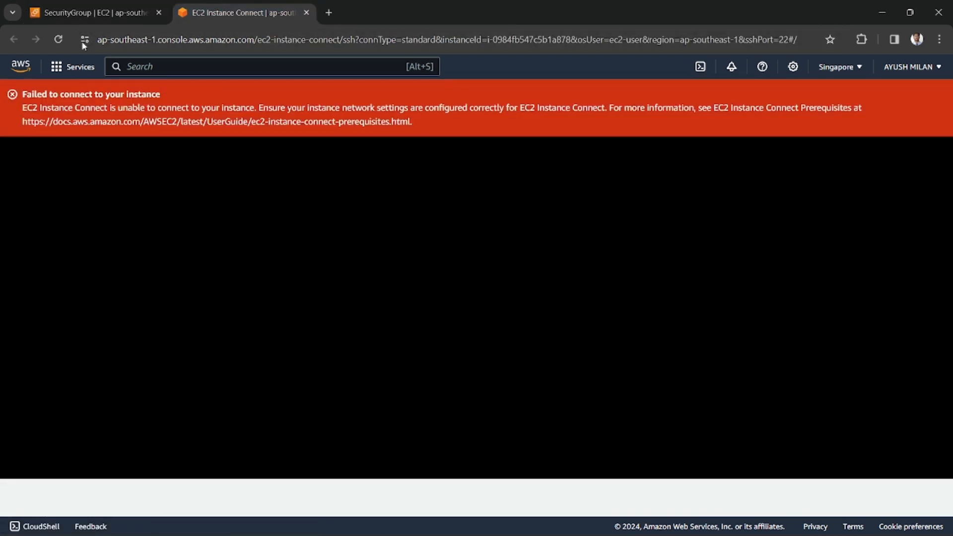
{"action": "left_click", "coordinate": [54, 40]}
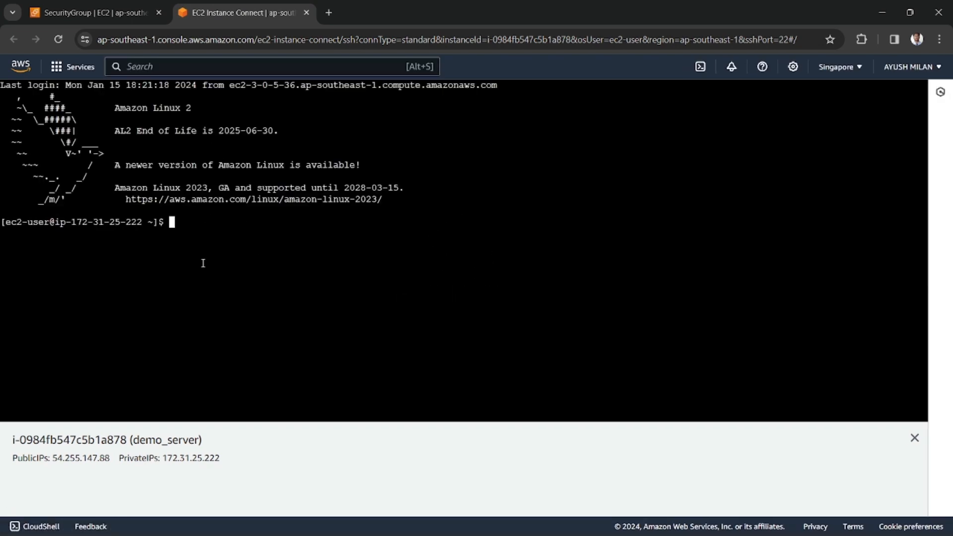
{"action": "type", "text": "free -m"}
{"action": "left_click_drag", "start_coordinate": [170, 223], "coordinate": [225, 221]}
{"action": "left_click", "coordinate": [224, 221]}
{"action": "key", "text": "Return"}
Step: Examine the free -m output, especially the total, free and buff/cache memory figures
{"action": "left_click_drag", "start_coordinate": [168, 224], "coordinate": [217, 222]}
{"action": "left_click", "coordinate": [210, 226]}
{"action": "left_click_drag", "start_coordinate": [165, 235], "coordinate": [237, 246]}
{"action": "left_click", "coordinate": [237, 247]}
{"action": "left_click_drag", "start_coordinate": [166, 226], "coordinate": [192, 239]}
{"action": "left_click", "coordinate": [125, 253]}
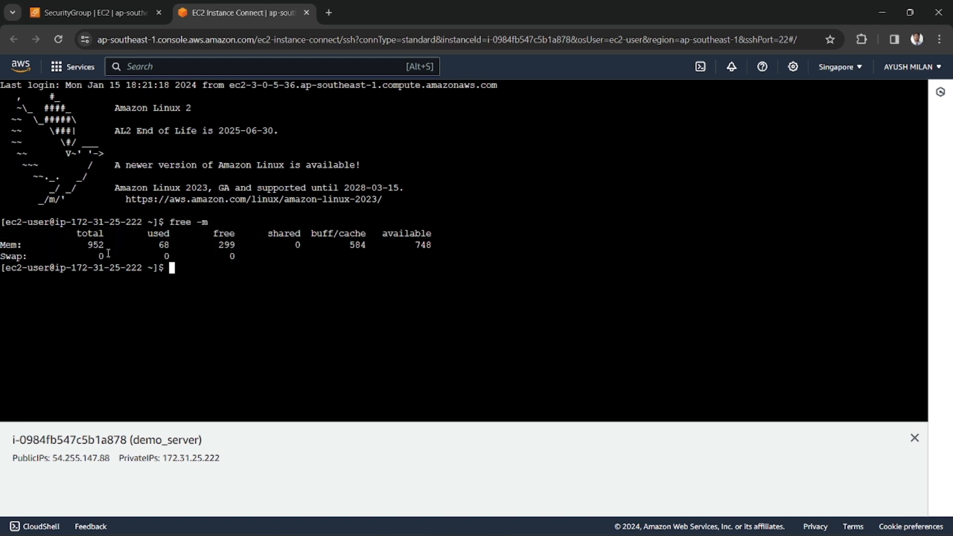
{"action": "double_click", "coordinate": [95, 244]}
{"action": "double_click", "coordinate": [226, 245]}
{"action": "double_click", "coordinate": [357, 245]}
{"action": "left_click", "coordinate": [100, 248]}
{"action": "double_click", "coordinate": [96, 245]}
{"action": "triple_click", "coordinate": [99, 245]}
{"action": "double_click", "coordinate": [92, 245]}
Step: Clear the terminal, run free -m again and check the total memory figure
{"action": "key", "text": "ctrl+l"}
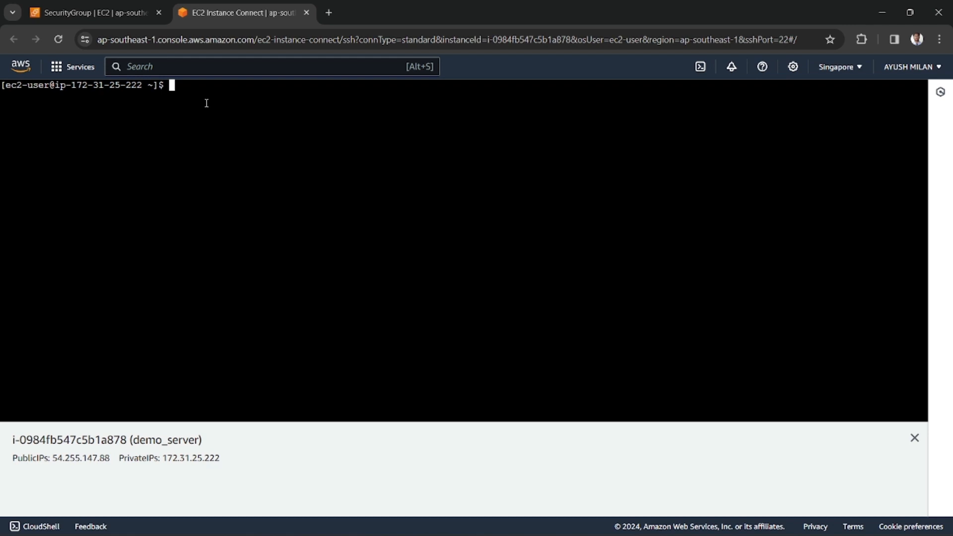
{"action": "type", "text": "free -m"}
{"action": "key", "text": "Return"}
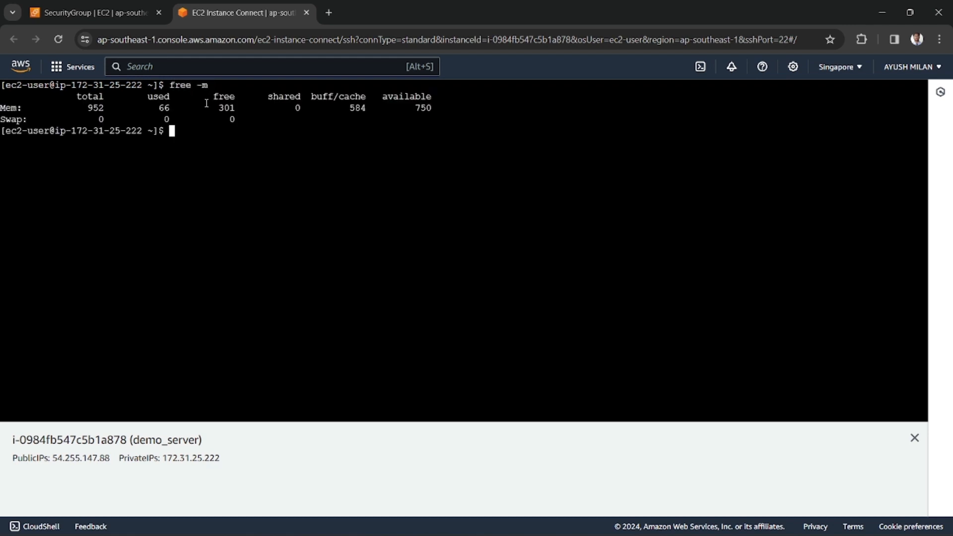
{"action": "double_click", "coordinate": [96, 107]}
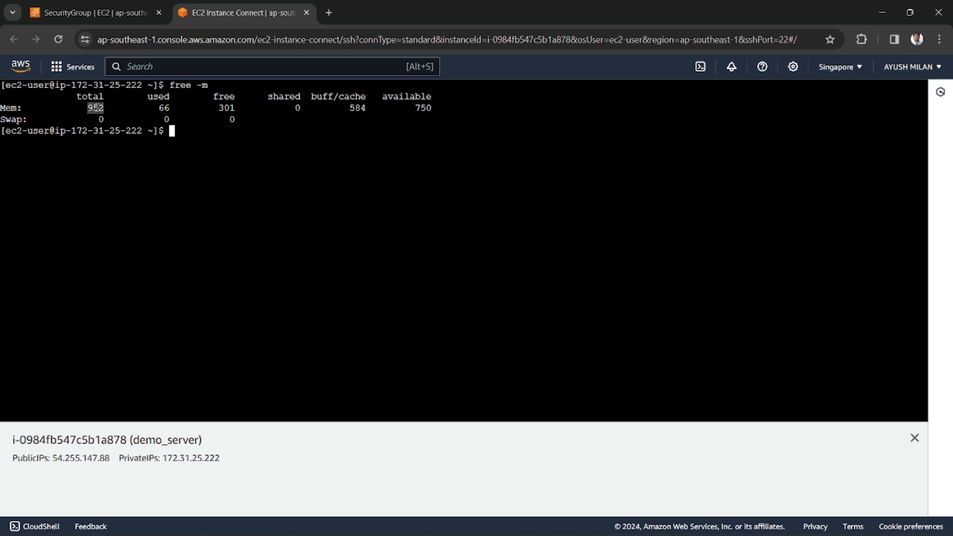
{"action": "right_click", "coordinate": [196, 145]}
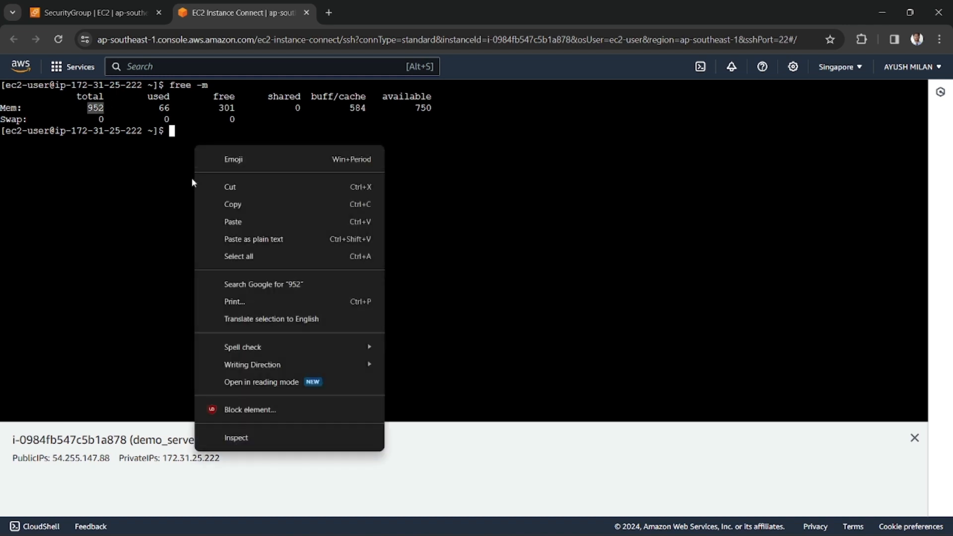
{"action": "left_click", "coordinate": [141, 176]}
{"action": "type", "text": "echo"}
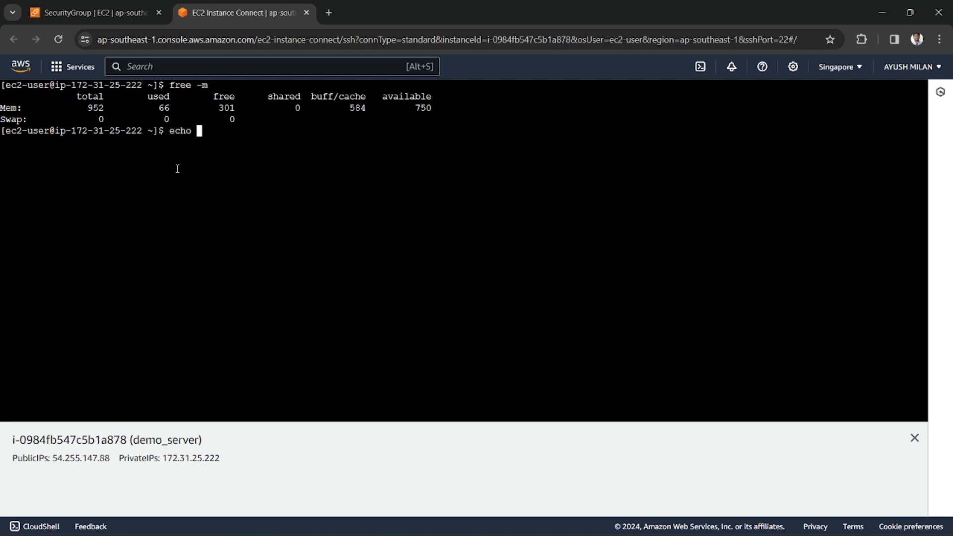
{"action": "right_click", "coordinate": [232, 147]}
{"action": "left_click", "coordinate": [276, 271]}
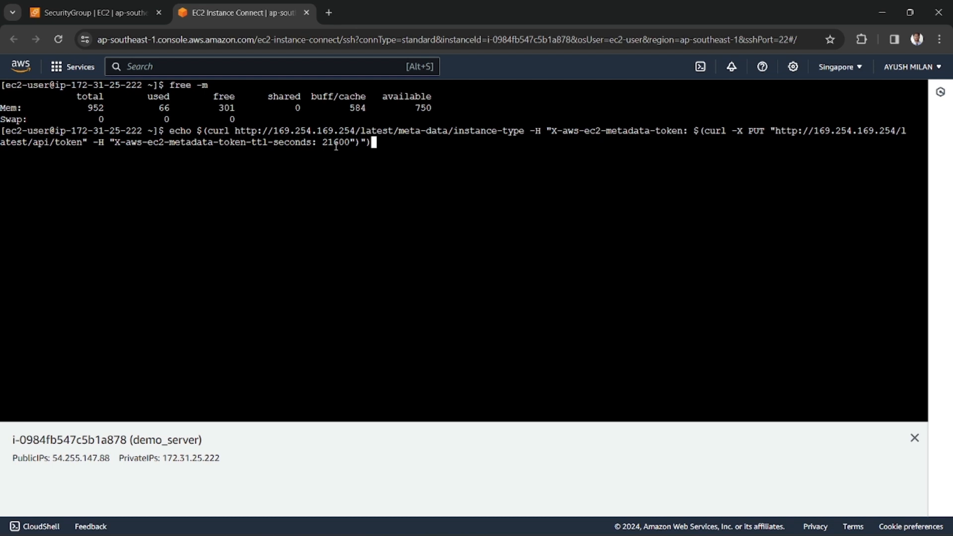
{"action": "key", "text": "Return"}
{"action": "left_click_drag", "start_coordinate": [49, 226], "coordinate": [2, 225]}
{"action": "left_click", "coordinate": [9, 222]}
{"action": "left_click", "coordinate": [37, 226]}
{"action": "double_click", "coordinate": [31, 225]}
{"action": "left_click", "coordinate": [113, 235]}
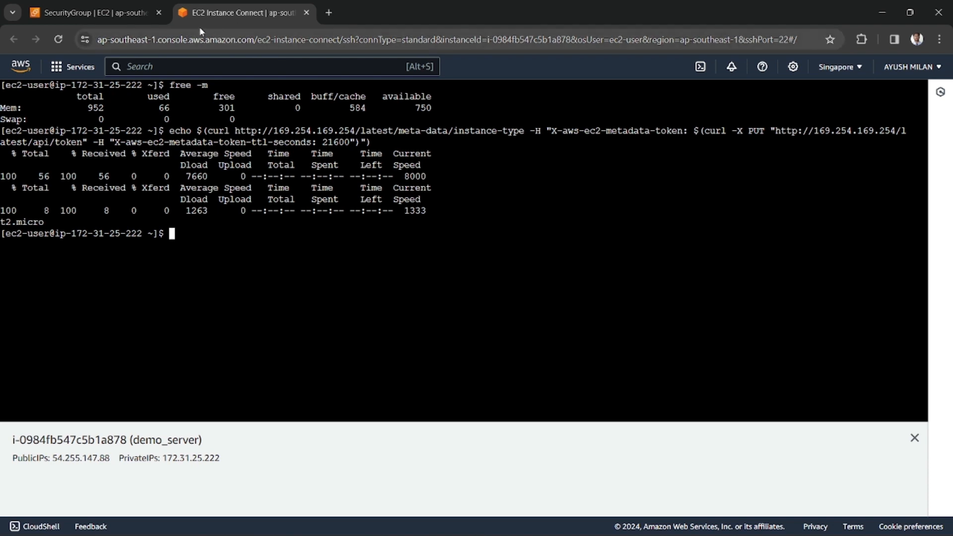
Step: Return from the terminal session to the EC2 instance list showing demo_server
{"action": "left_click", "coordinate": [132, 15]}
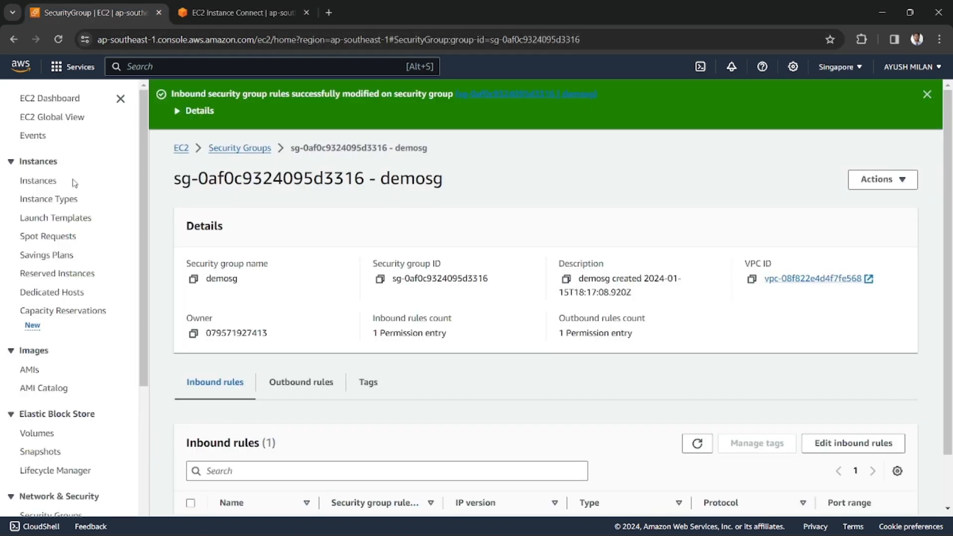
{"action": "left_click", "coordinate": [39, 180]}
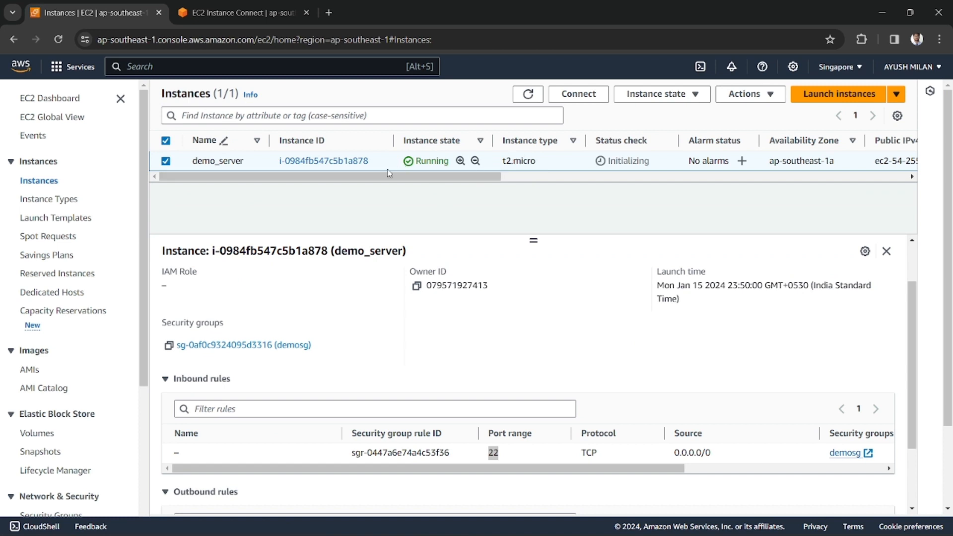
Step: Check whether the instance type change is available in demo_server's instance settings while the instance is running
{"action": "left_click", "coordinate": [767, 99]}
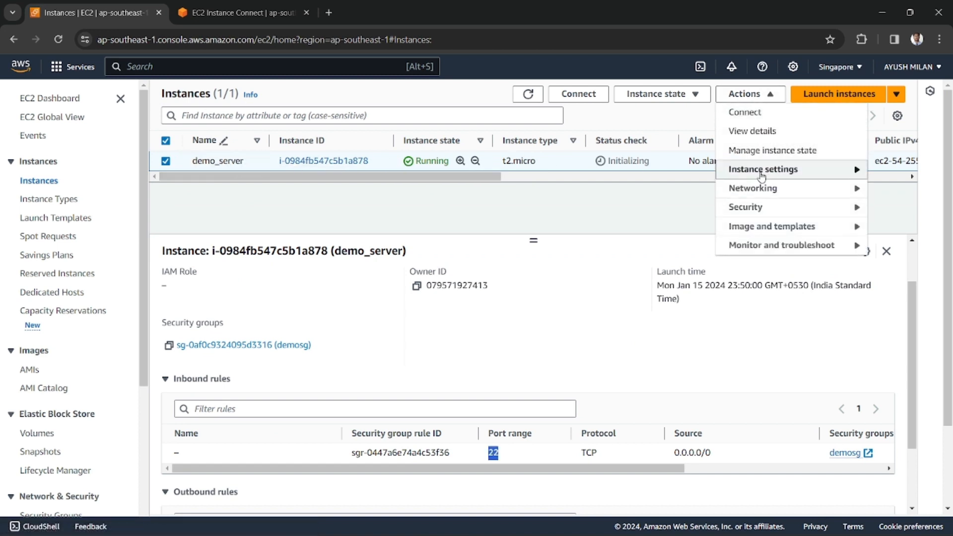
{"action": "mouse_move", "coordinate": [761, 175]}
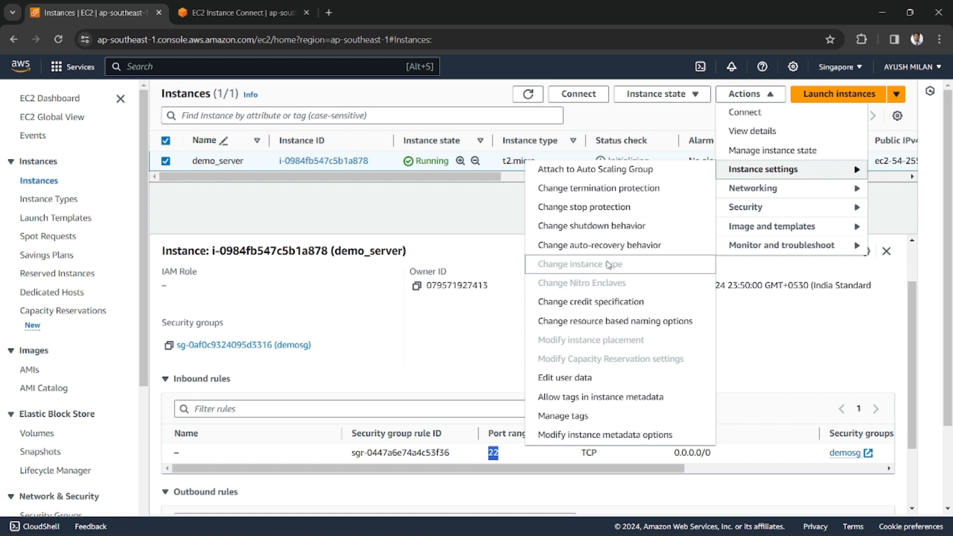
{"action": "left_click", "coordinate": [452, 217]}
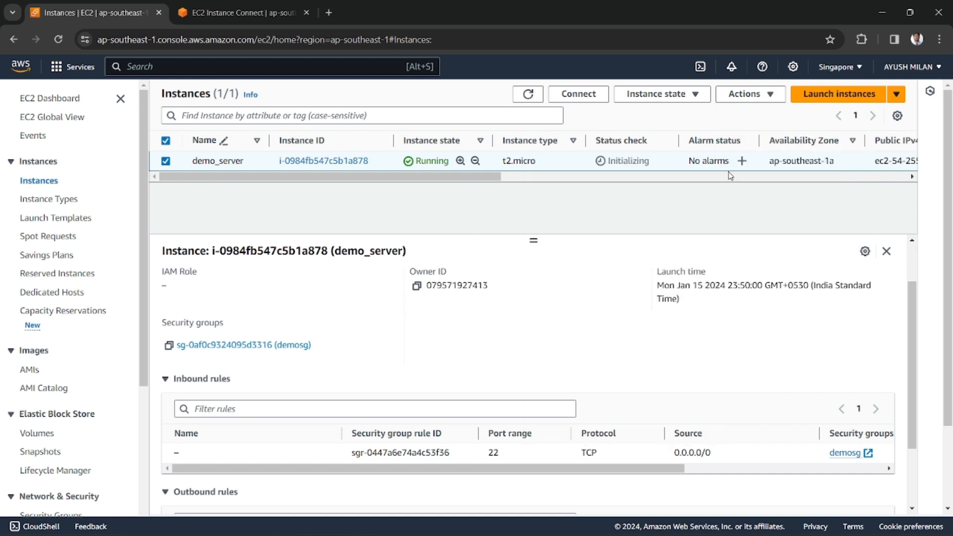
{"action": "left_click", "coordinate": [771, 97]}
{"action": "left_click", "coordinate": [425, 172]}
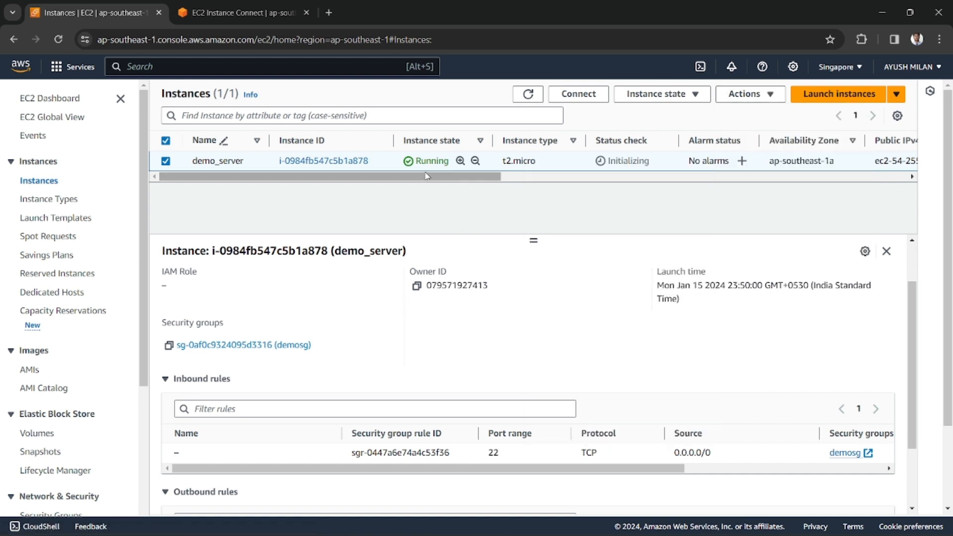
Step: Stop the demo_server instance, refresh the instance list and show the instance's details
{"action": "left_click", "coordinate": [645, 96]}
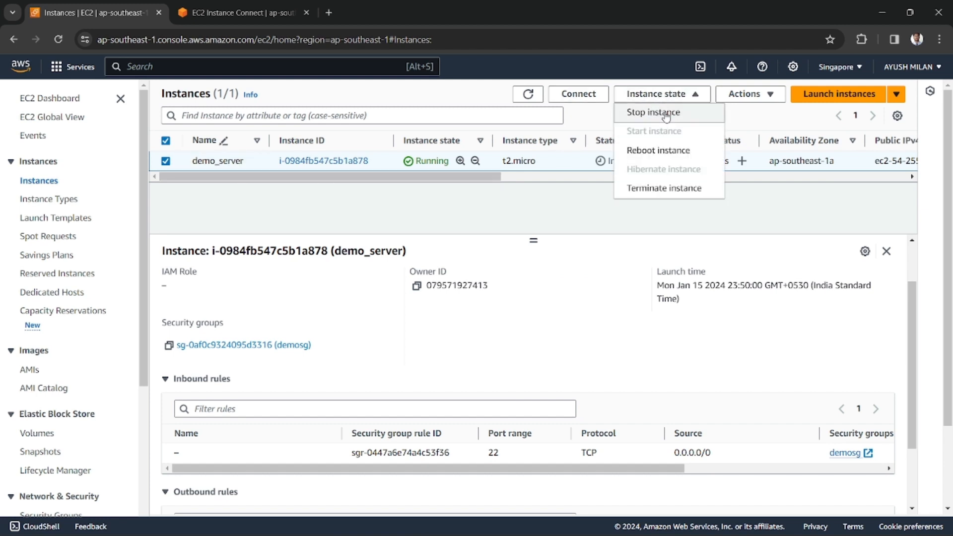
{"action": "left_click", "coordinate": [666, 113]}
{"action": "left_click", "coordinate": [700, 350]}
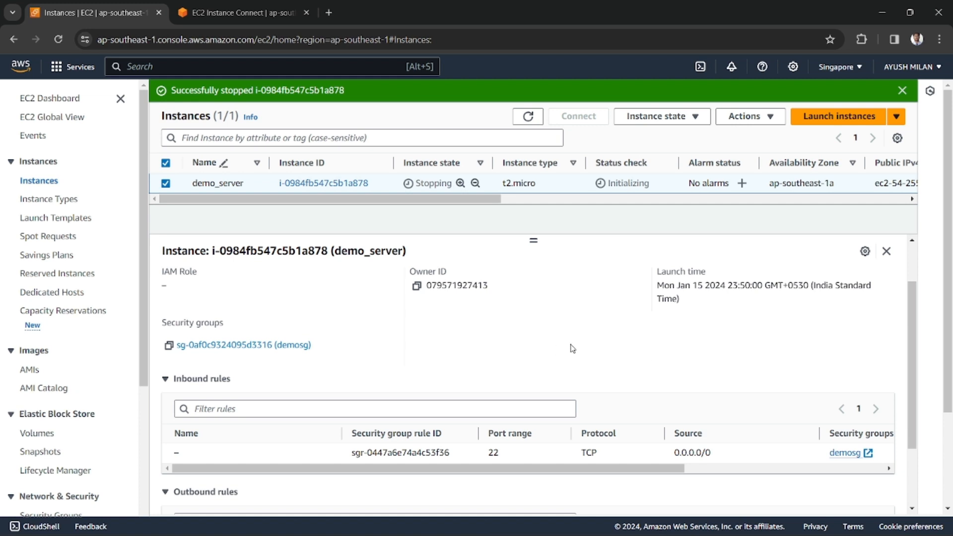
{"action": "left_click", "coordinate": [528, 118]}
{"action": "scroll", "coordinate": [494, 309], "scroll_direction": "up", "scroll_amount": 2}
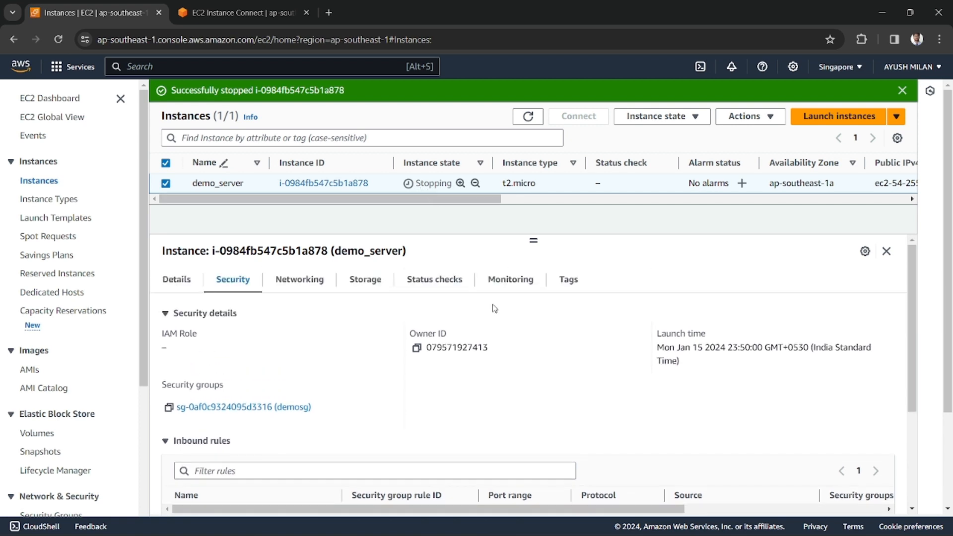
{"action": "left_click", "coordinate": [177, 283]}
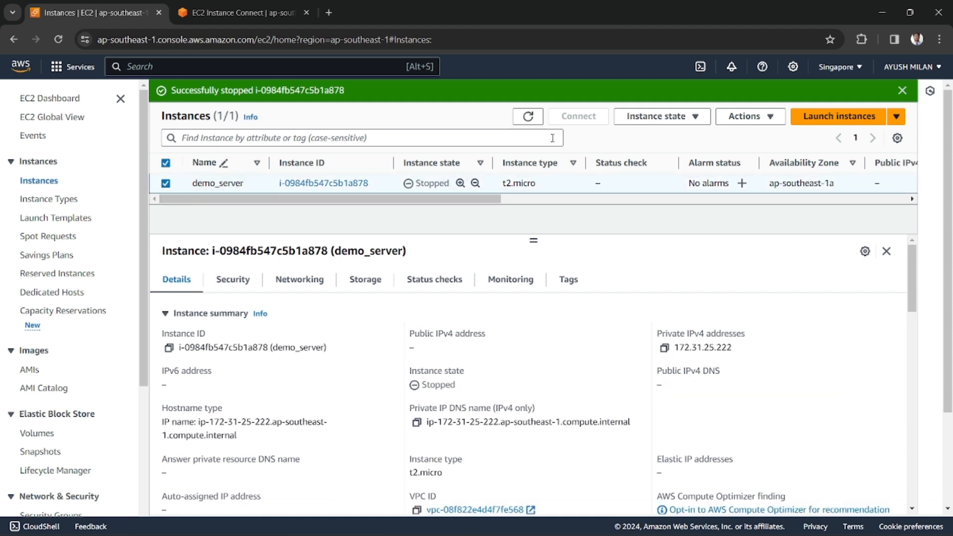
Step: Open the instance type change for demo_server and compare the available t2 types with the current instance type
{"action": "left_click", "coordinate": [746, 119]}
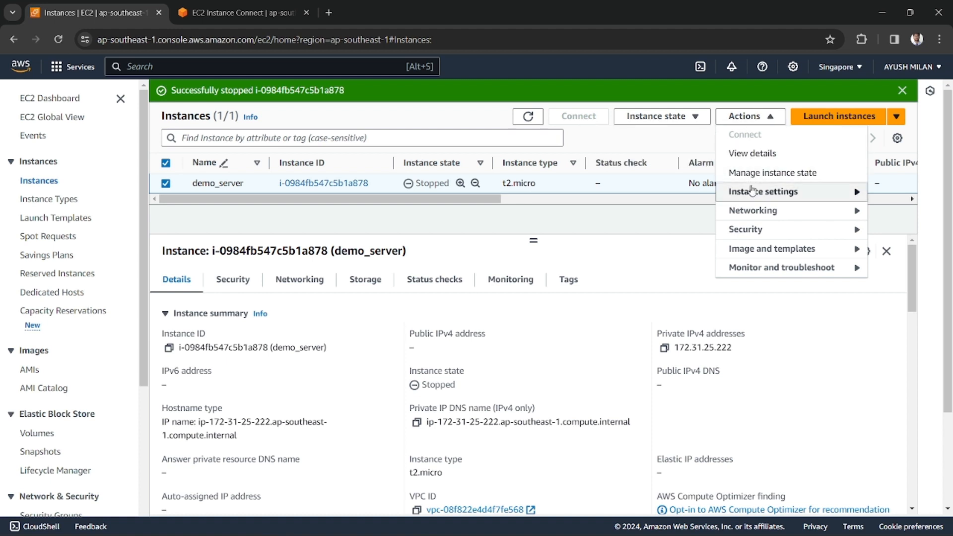
{"action": "mouse_move", "coordinate": [752, 191]}
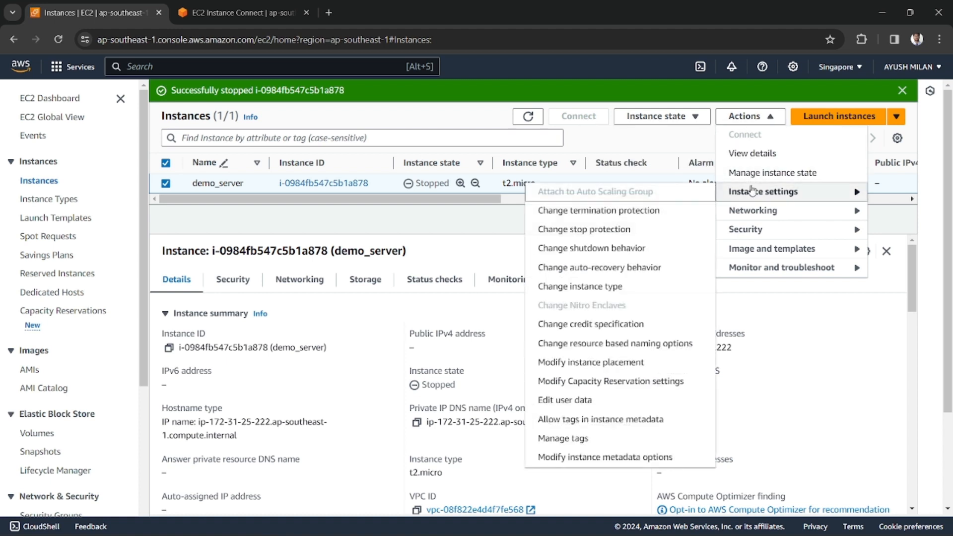
{"action": "left_click", "coordinate": [574, 288]}
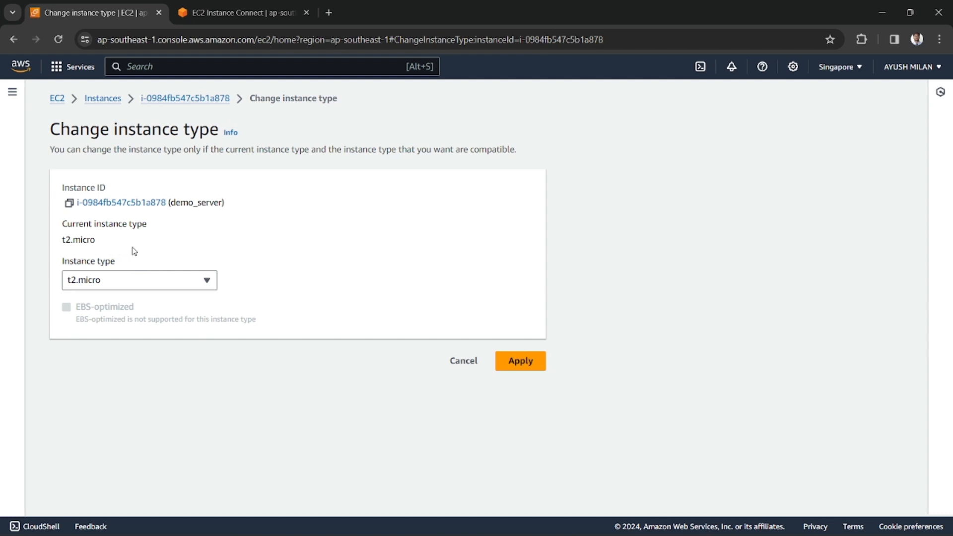
{"action": "left_click", "coordinate": [157, 282]}
{"action": "scroll", "coordinate": [167, 342], "scroll_direction": "up", "scroll_amount": 3}
{"action": "scroll", "coordinate": [168, 343], "scroll_direction": "up", "scroll_amount": 1}
{"action": "scroll", "coordinate": [167, 343], "scroll_direction": "down", "scroll_amount": 2}
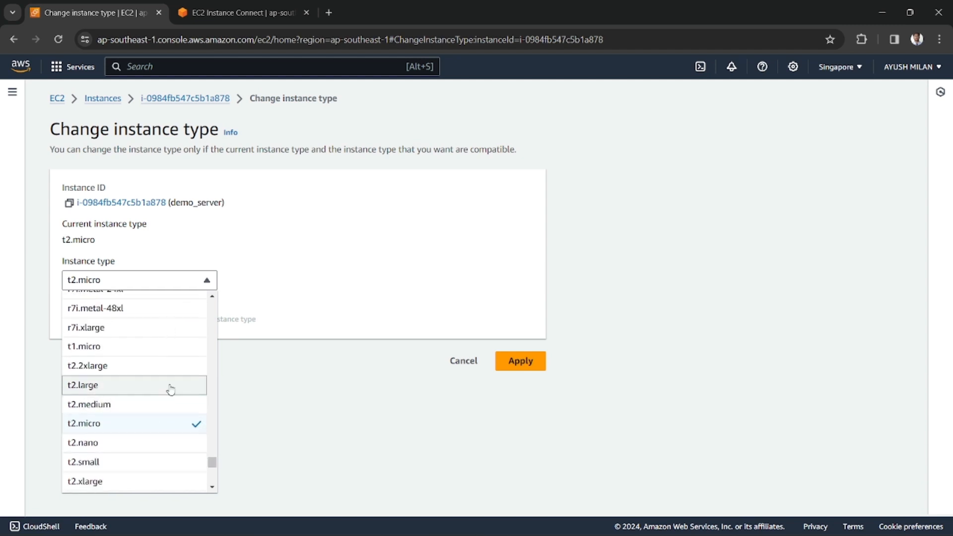
{"action": "scroll", "coordinate": [170, 387], "scroll_direction": "down", "scroll_amount": 1}
{"action": "left_click", "coordinate": [118, 233]}
{"action": "left_click_drag", "start_coordinate": [66, 238], "coordinate": [114, 243]}
{"action": "left_click", "coordinate": [82, 237]}
Step: Change demo_server's instance type to t3.small and apply the change
{"action": "left_click", "coordinate": [141, 277]}
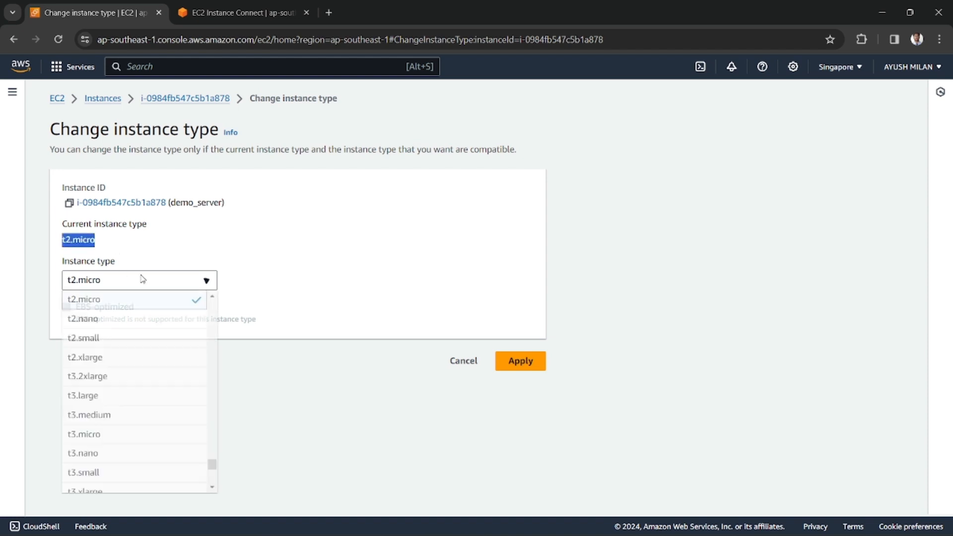
{"action": "scroll", "coordinate": [140, 354], "scroll_direction": "down", "scroll_amount": 3}
{"action": "scroll", "coordinate": [140, 354], "scroll_direction": "down", "scroll_amount": 15}
{"action": "scroll", "coordinate": [141, 353], "scroll_direction": "up", "scroll_amount": 15}
{"action": "scroll", "coordinate": [140, 352], "scroll_direction": "up", "scroll_amount": 1}
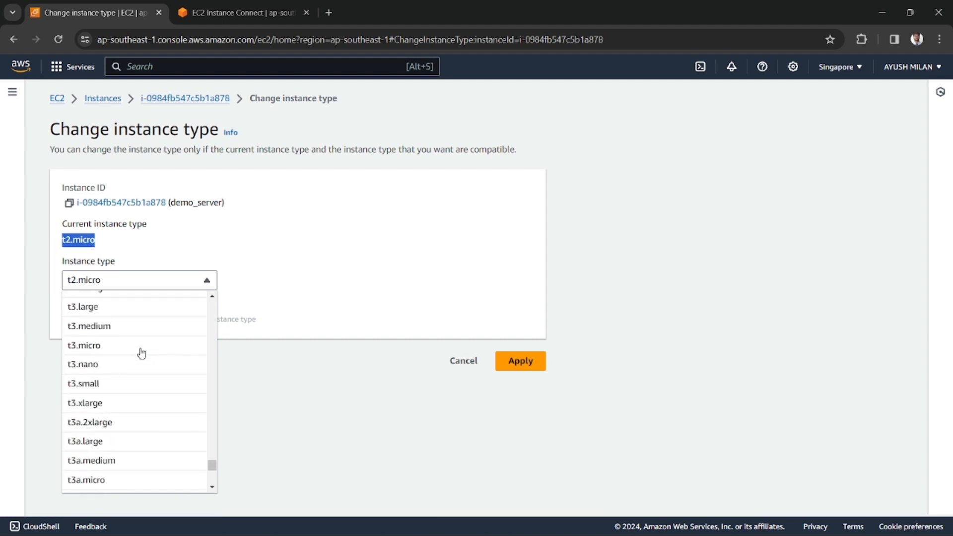
{"action": "left_click", "coordinate": [105, 387]}
{"action": "left_click", "coordinate": [124, 253]}
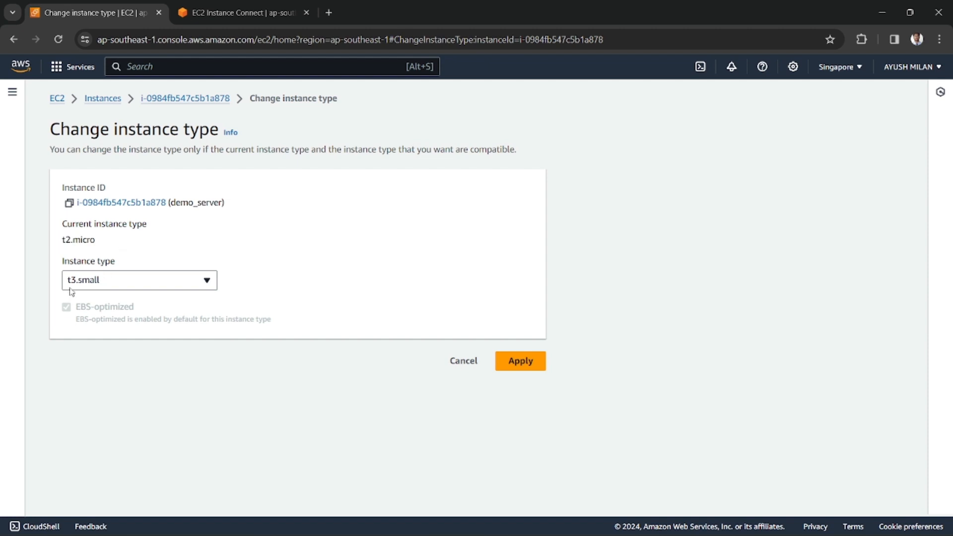
{"action": "left_click", "coordinate": [521, 364]}
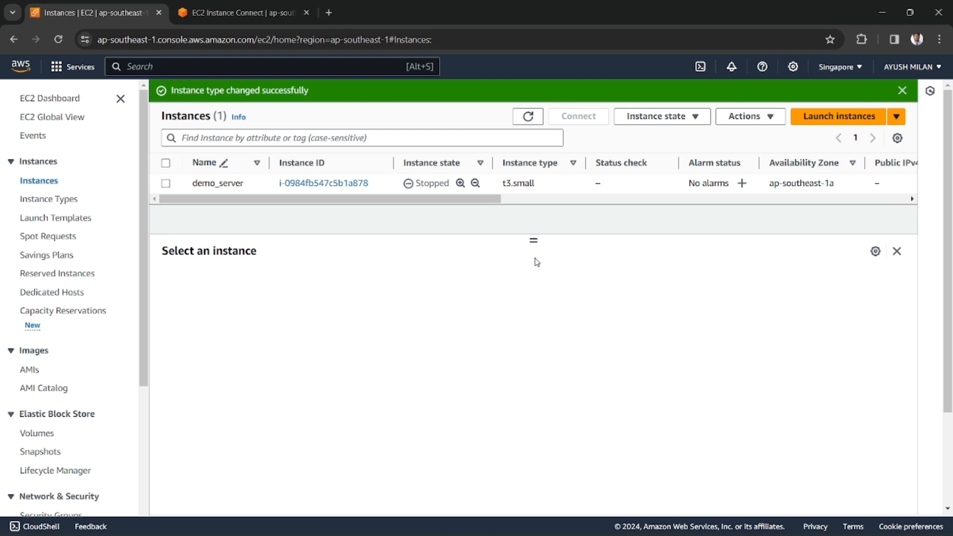
Step: Select demo_server in the instance list, start it and dismiss the notifications
{"action": "left_click_drag", "start_coordinate": [509, 184], "coordinate": [553, 187]}
{"action": "left_click", "coordinate": [553, 187]}
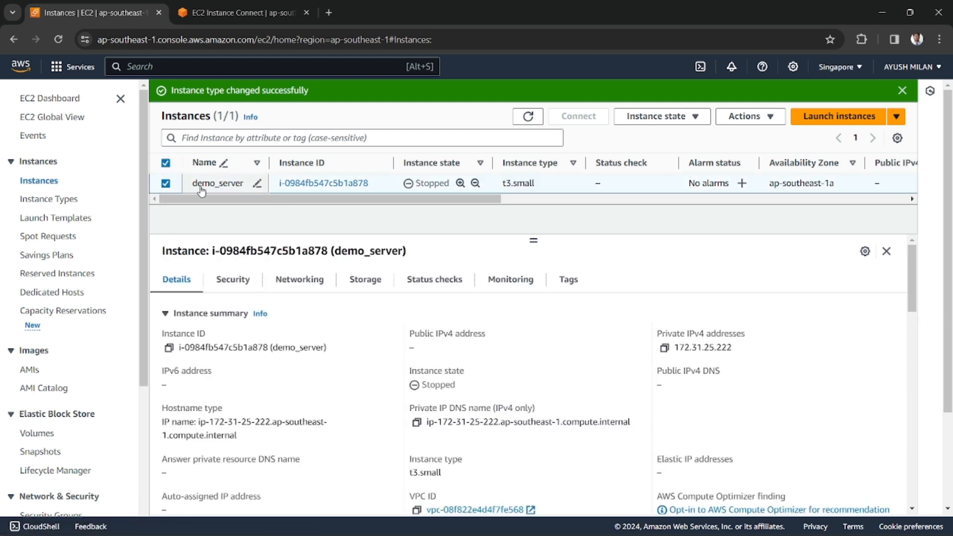
{"action": "left_click", "coordinate": [660, 117]}
{"action": "left_click", "coordinate": [676, 153]}
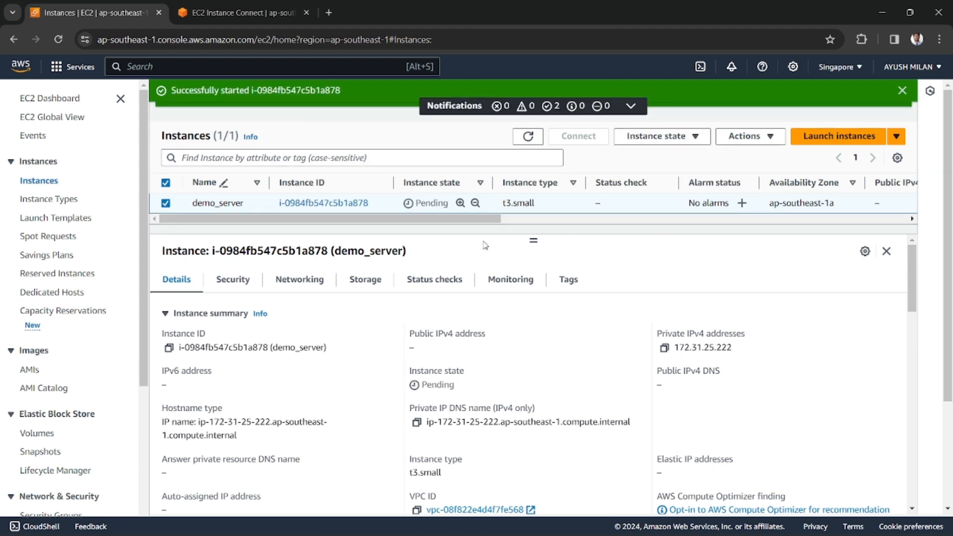
{"action": "left_click", "coordinate": [902, 91]}
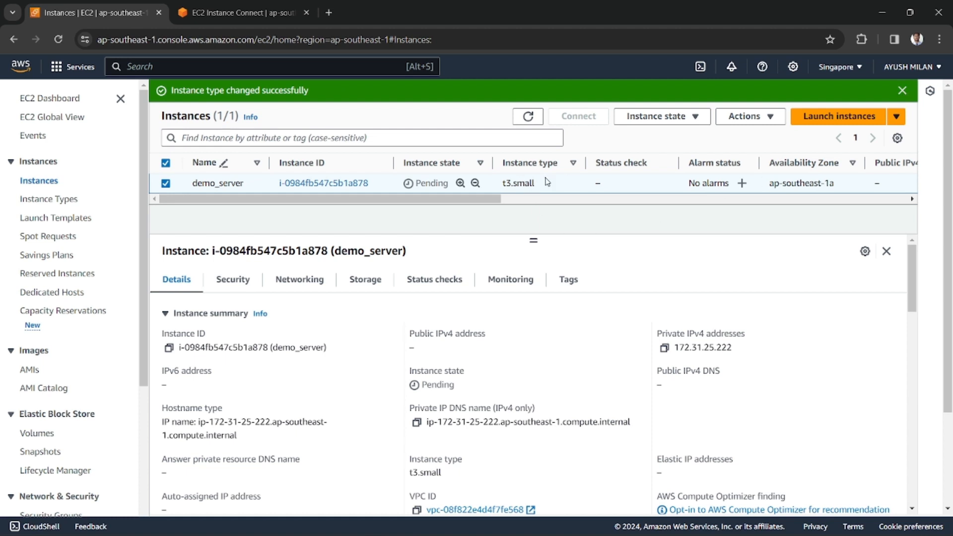
{"action": "left_click", "coordinate": [902, 92]}
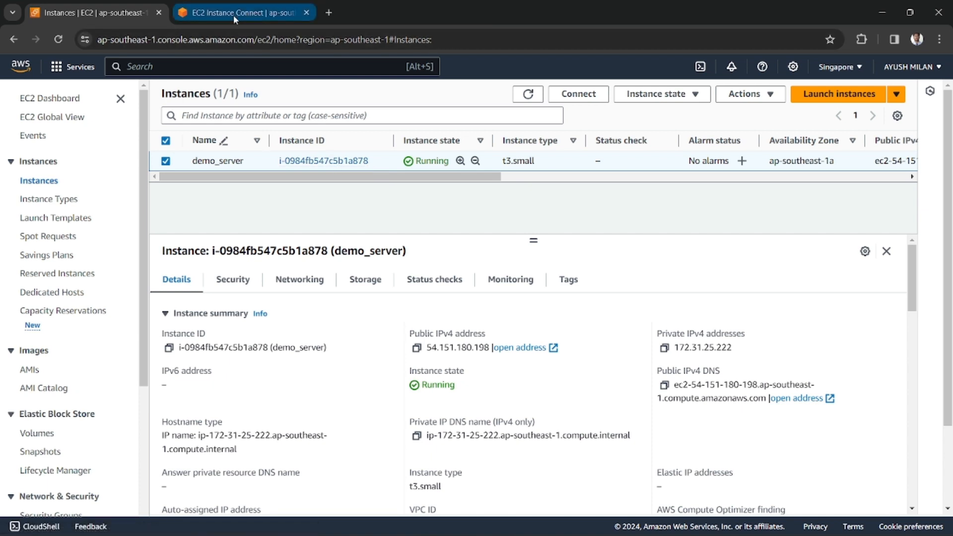
Step: Reload the EC2 Instance Connect session to reconnect to demo_server and compare its public IP with the address in the instance details
{"action": "left_click", "coordinate": [264, 15]}
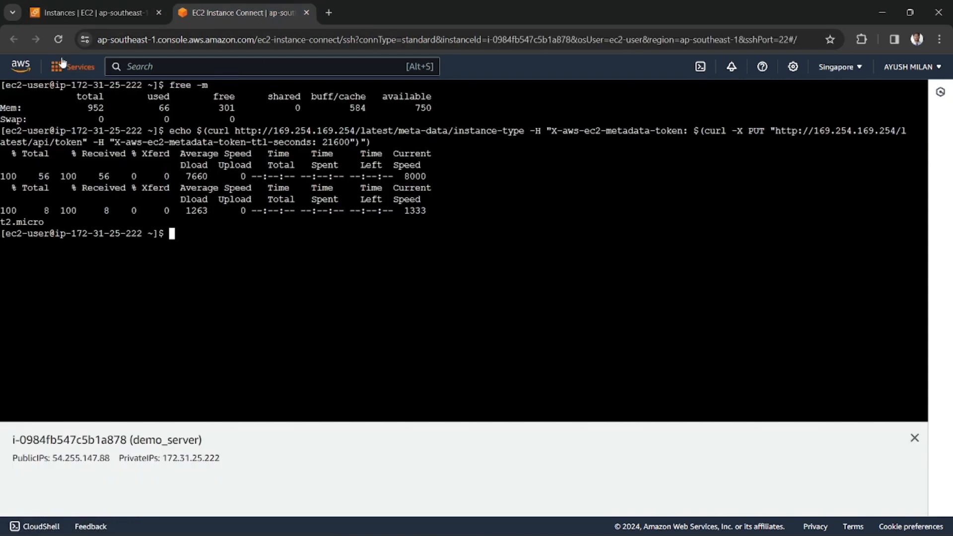
{"action": "left_click", "coordinate": [58, 45]}
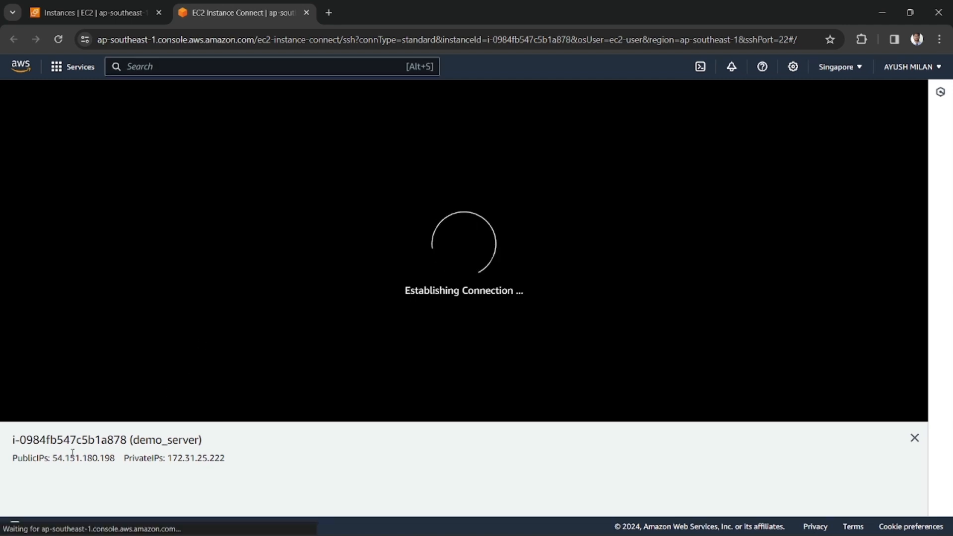
{"action": "left_click_drag", "start_coordinate": [53, 457], "coordinate": [123, 458]}
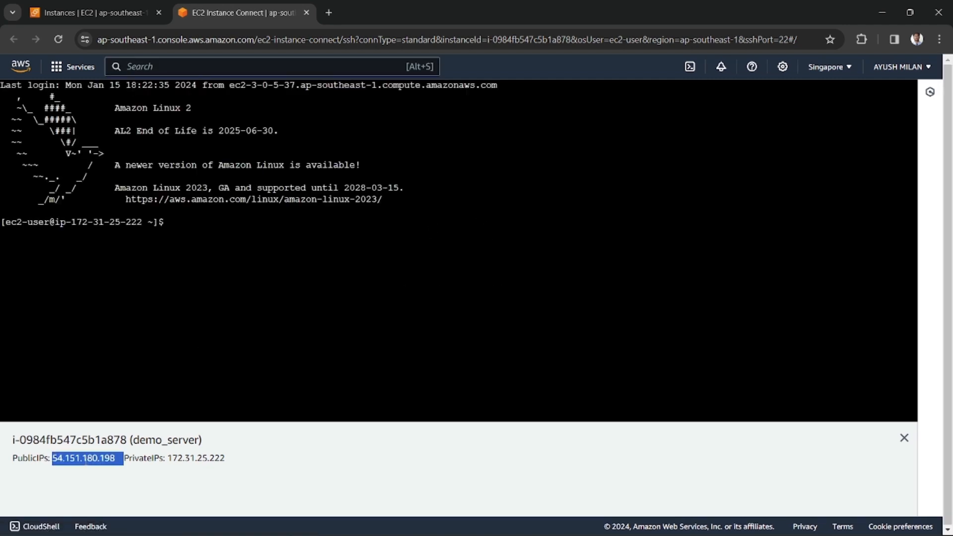
{"action": "left_click", "coordinate": [113, 4]}
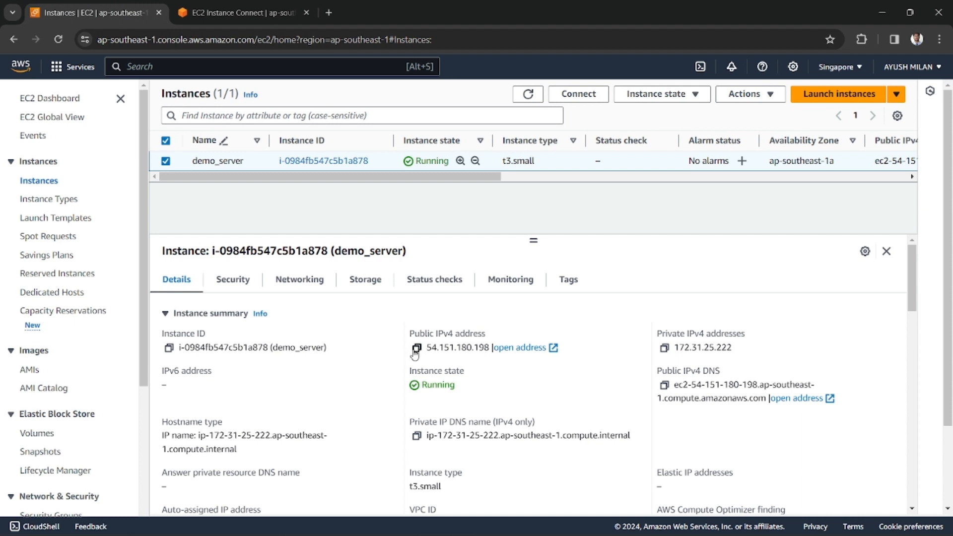
{"action": "left_click", "coordinate": [231, 13]}
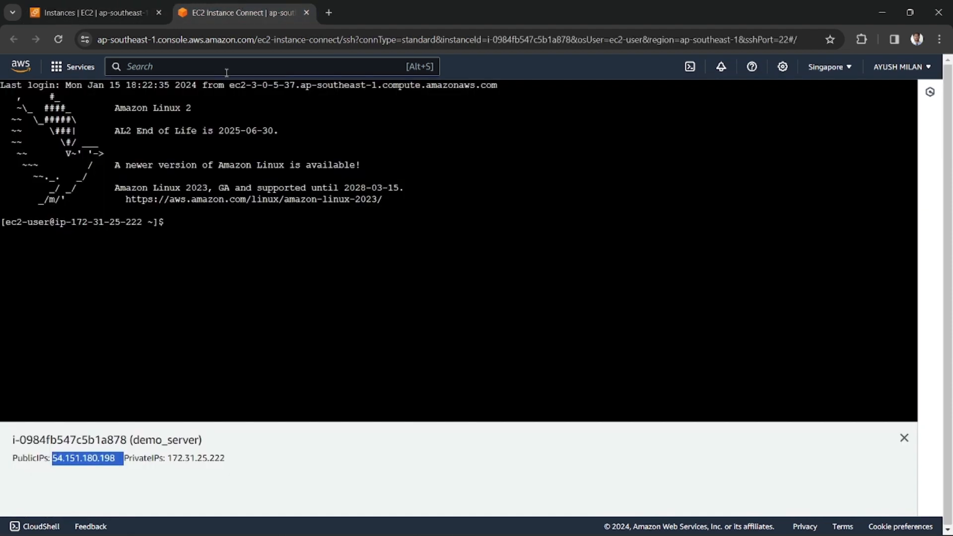
Step: Run free -m in the reconnected terminal and check the total memory figure
{"action": "left_click", "coordinate": [189, 242]}
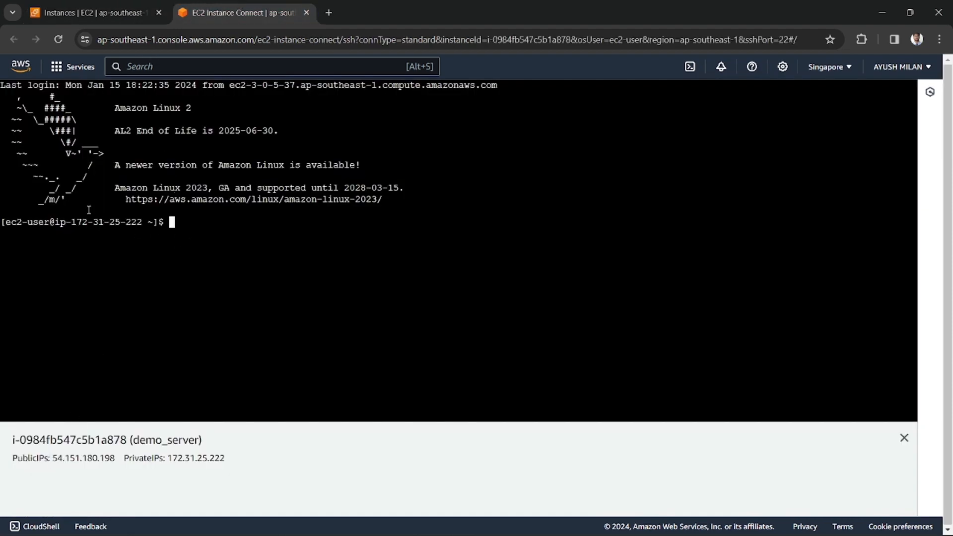
{"action": "type", "text": "fr"}
{"action": "type", "text": "ee -m"}
{"action": "key", "text": "Return"}
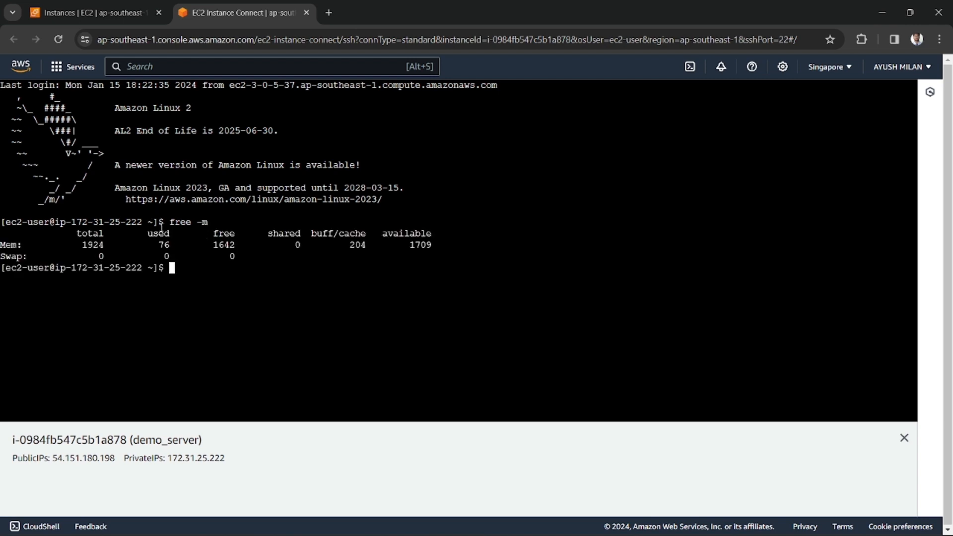
{"action": "double_click", "coordinate": [99, 245]}
{"action": "left_click", "coordinate": [218, 274]}
{"action": "type", "text": "clear"}
{"action": "key", "text": "Return"}
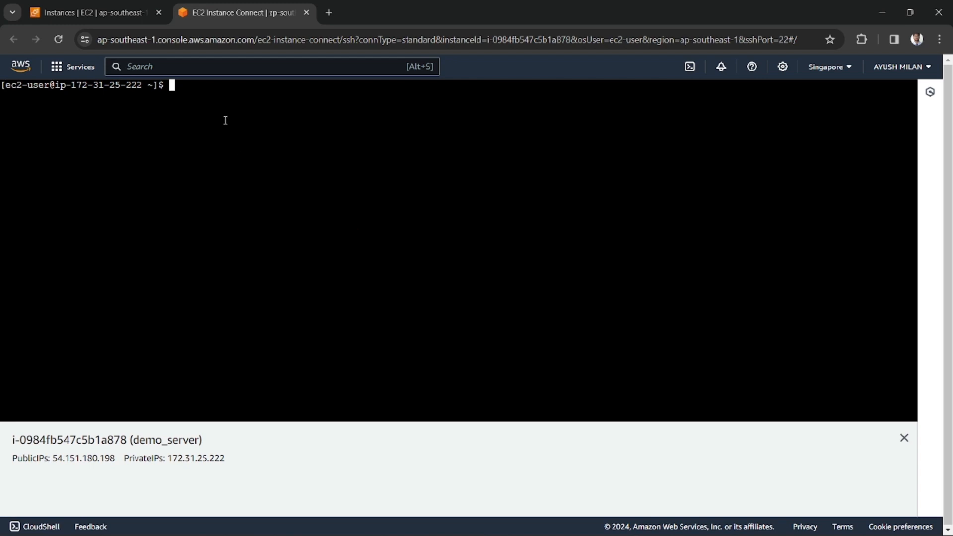
{"action": "type", "text": "echo"}
{"action": "right_click", "coordinate": [287, 119]}
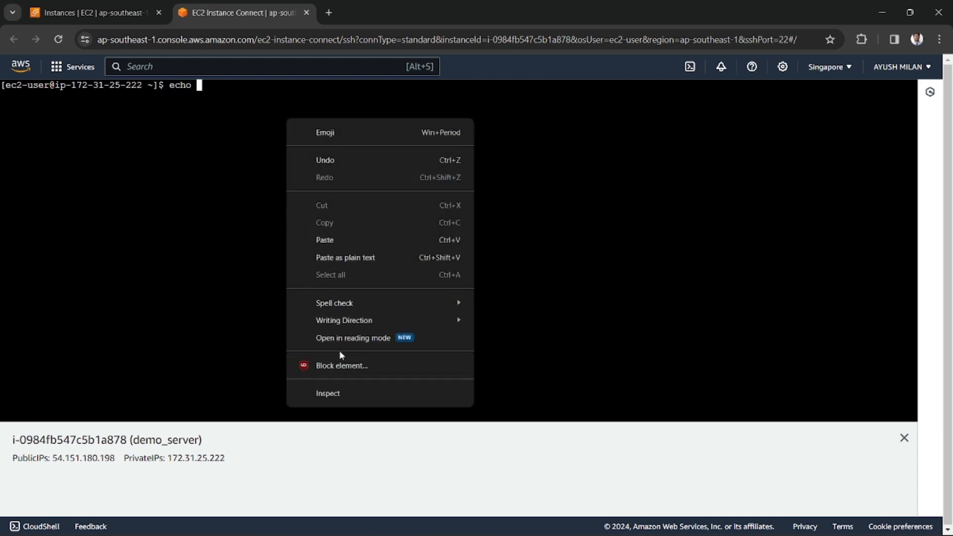
{"action": "left_click", "coordinate": [350, 240]}
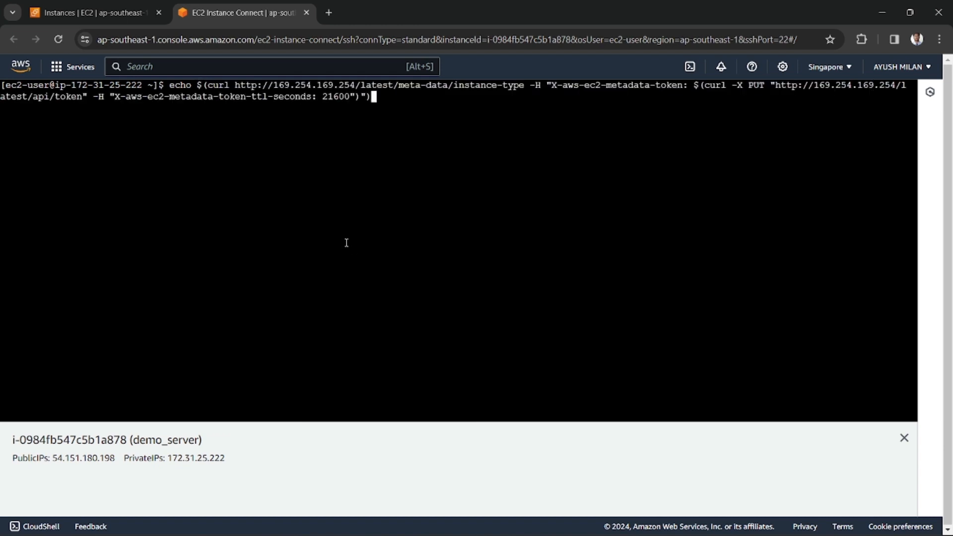
{"action": "key", "text": "Return"}
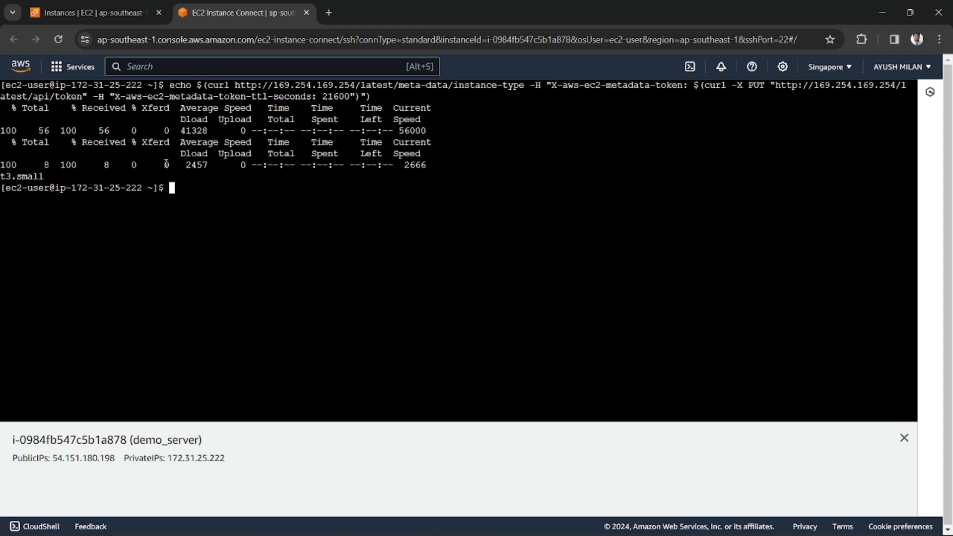
{"action": "left_click_drag", "start_coordinate": [2, 177], "coordinate": [45, 177]}
{"action": "left_click", "coordinate": [10, 178]}
{"action": "double_click", "coordinate": [10, 179]}
{"action": "left_click", "coordinate": [97, 193]}
Step: Return to the EC2 instance list and check demo_server's instance type and its public IPv4 and security group columns
{"action": "left_click", "coordinate": [124, 13]}
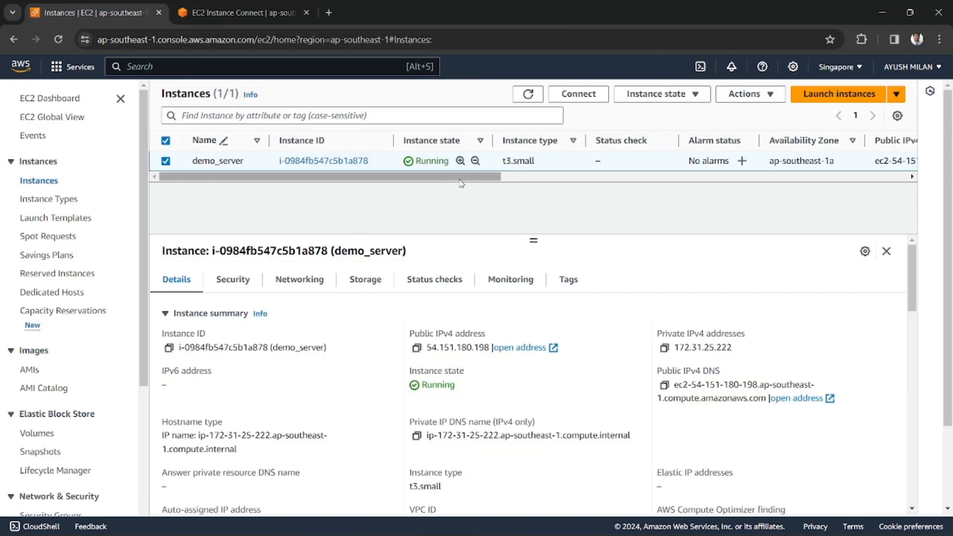
{"action": "left_click_drag", "start_coordinate": [504, 161], "coordinate": [541, 164]}
{"action": "left_click", "coordinate": [502, 179]}
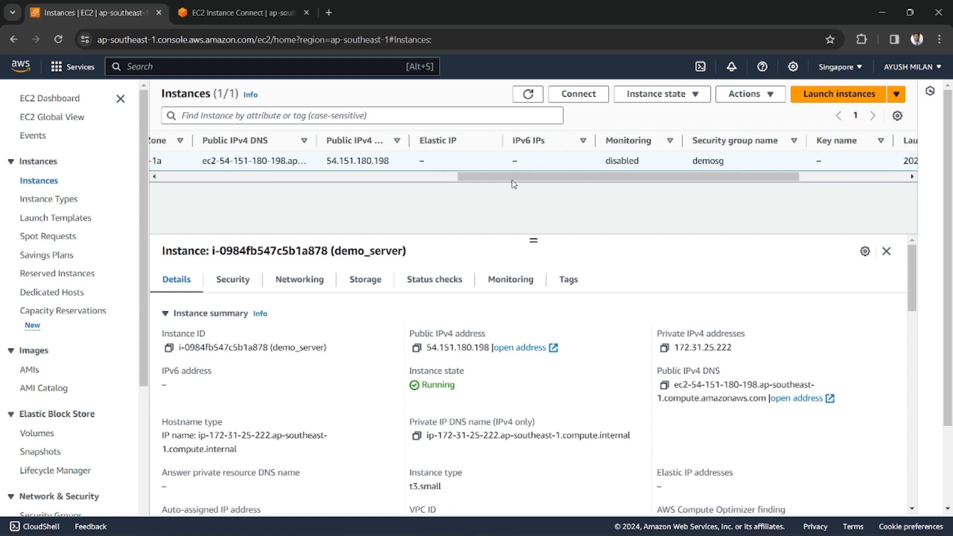
{"action": "left_click_drag", "start_coordinate": [489, 177], "coordinate": [191, 182]}
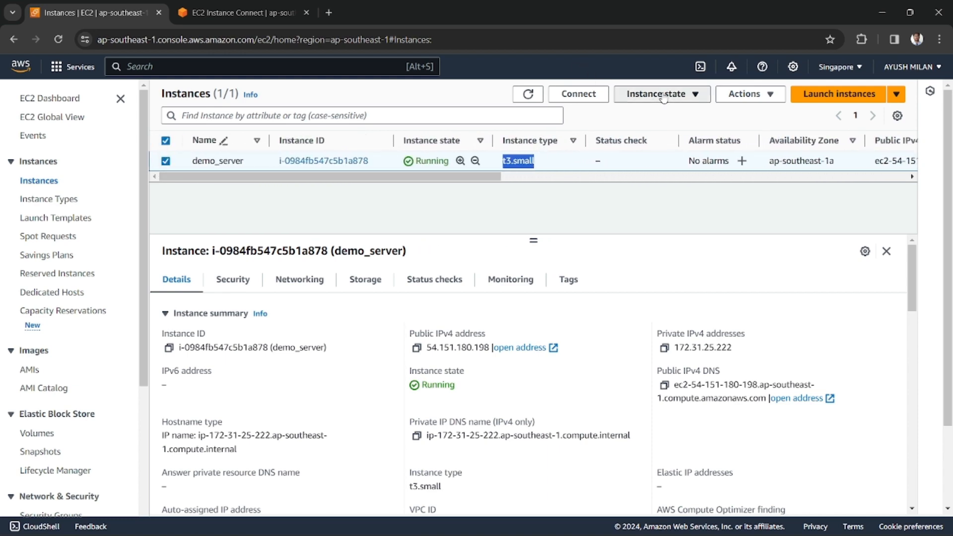
Step: Stop the running demo_server instance and confirm the stop request
{"action": "left_click", "coordinate": [617, 94]}
{"action": "left_click", "coordinate": [645, 111]}
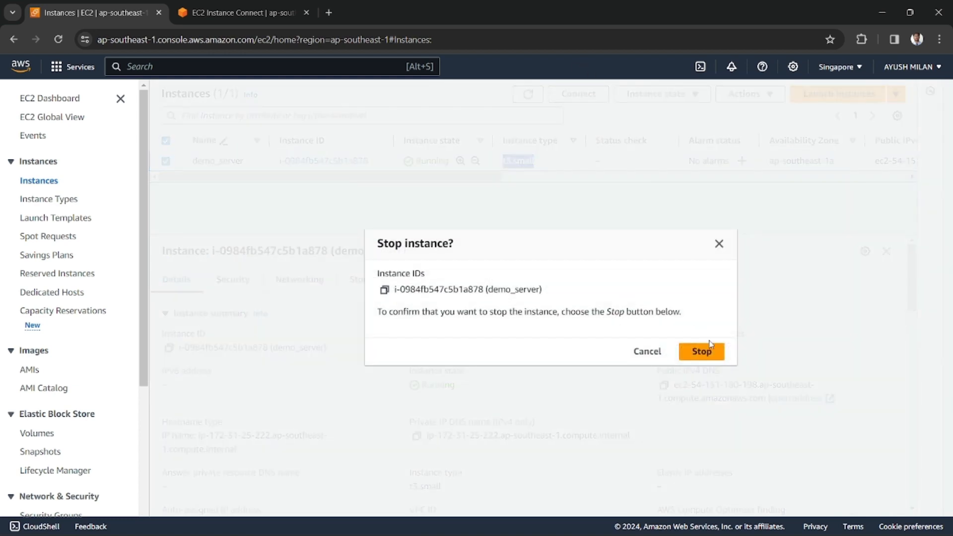
{"action": "left_click", "coordinate": [704, 353]}
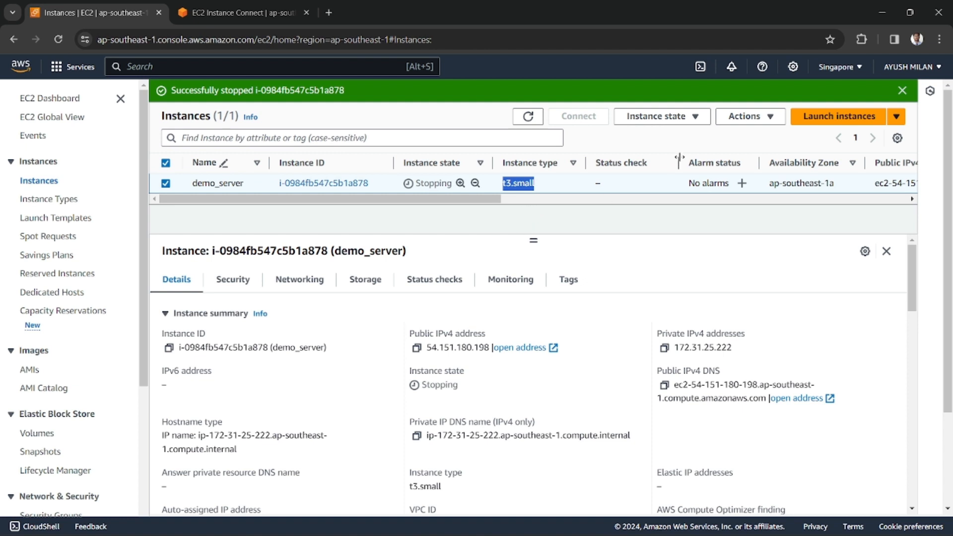
Step: Terminate the demo_server instance and confirm the termination request
{"action": "left_click", "coordinate": [468, 118]}
{"action": "left_click", "coordinate": [668, 117]}
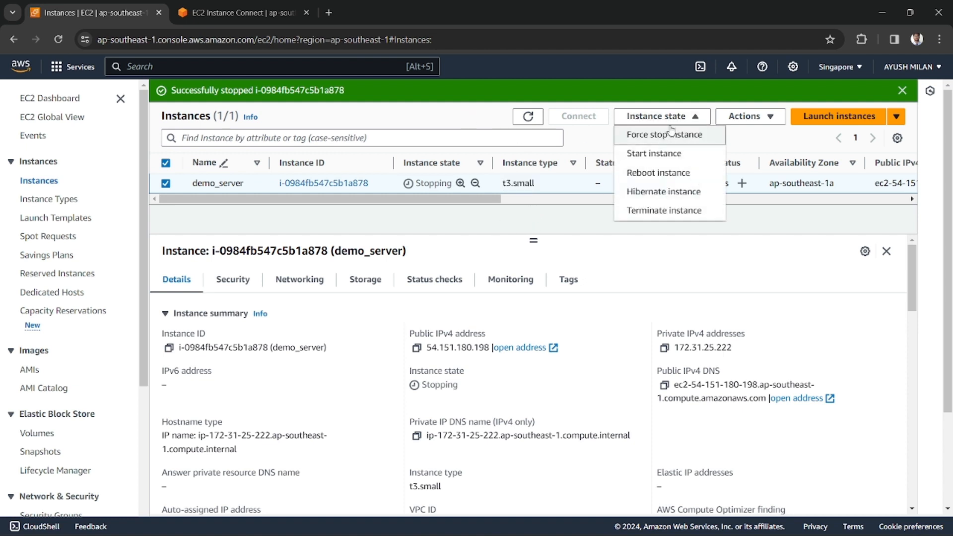
{"action": "left_click", "coordinate": [664, 210]}
{"action": "left_click", "coordinate": [775, 391]}
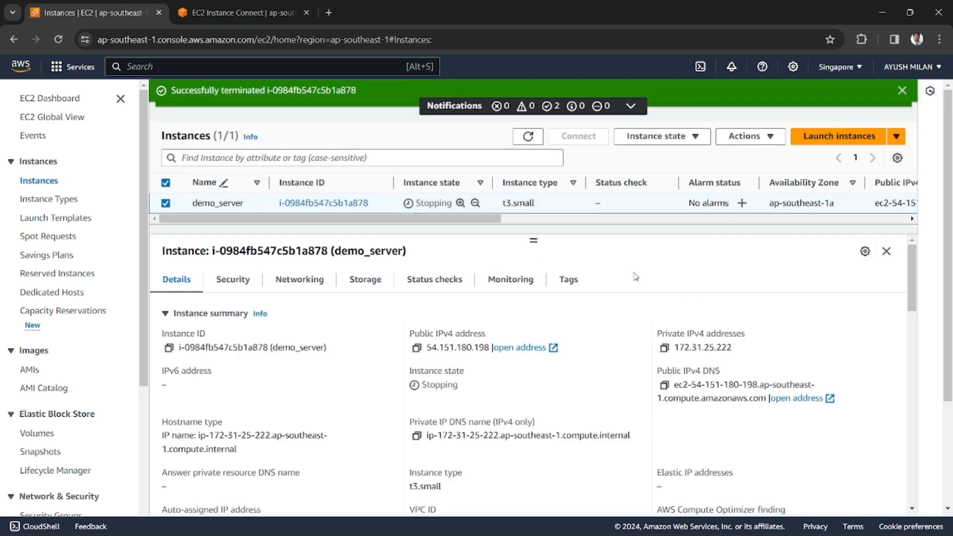
Step: Open the Elastic Block Store volumes list and check the attached volume's type, size and IOPS
{"action": "left_click", "coordinate": [46, 437]}
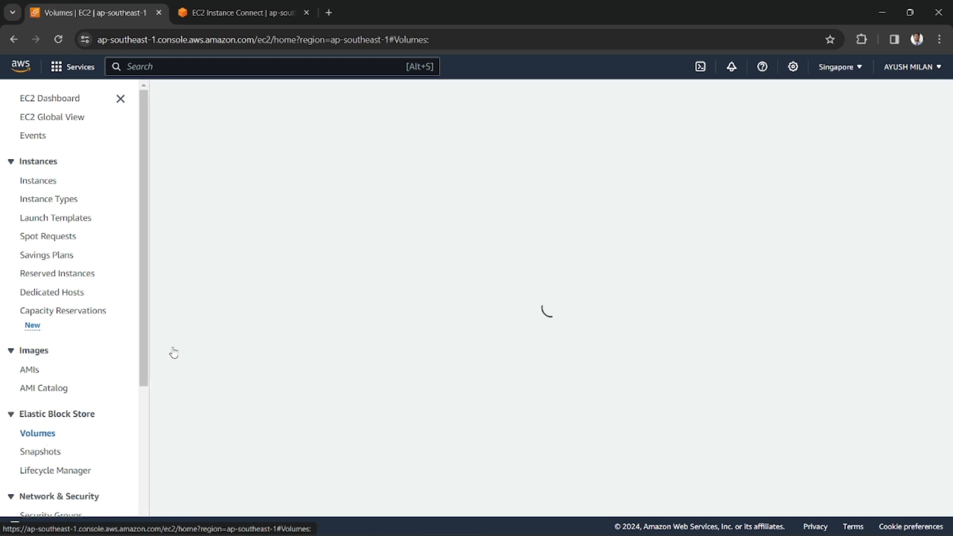
{"action": "mouse_move", "coordinate": [358, 178]}
{"action": "left_mouse_down"}
{"action": "mouse_move", "coordinate": [376, 179]}
{"action": "mouse_move", "coordinate": [355, 180]}
{"action": "left_mouse_up"}
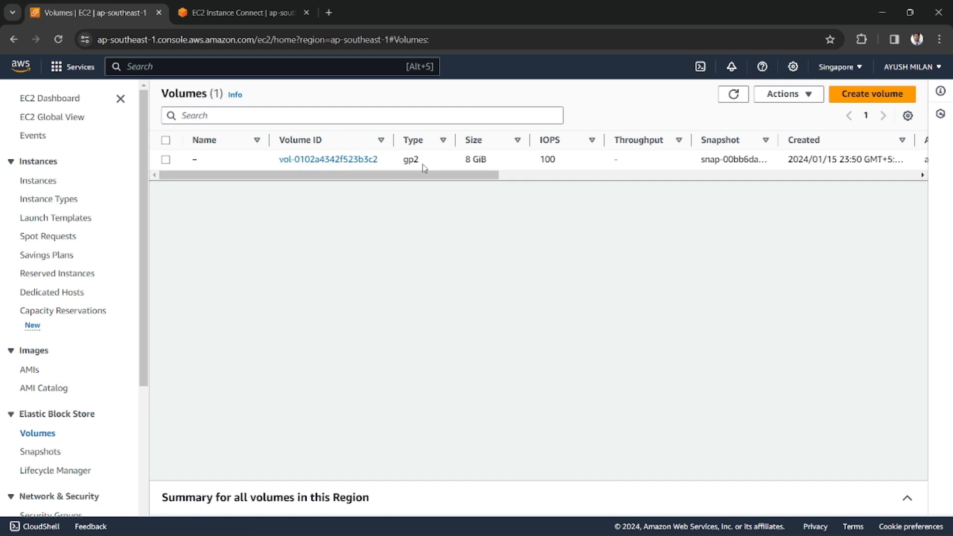
{"action": "left_click_drag", "start_coordinate": [466, 160], "coordinate": [489, 160]}
{"action": "double_click", "coordinate": [555, 159]}
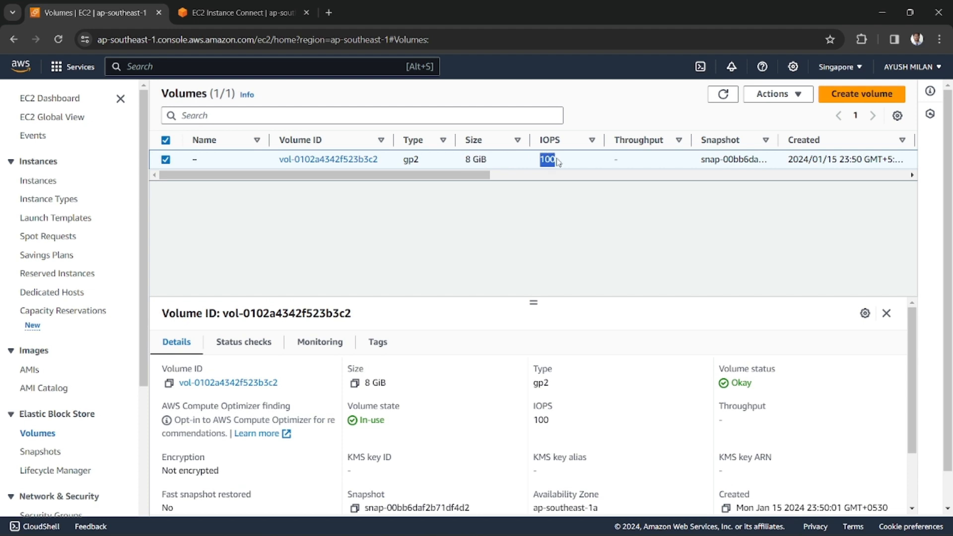
{"action": "scroll", "coordinate": [432, 191], "scroll_direction": "right", "scroll_amount": 1}
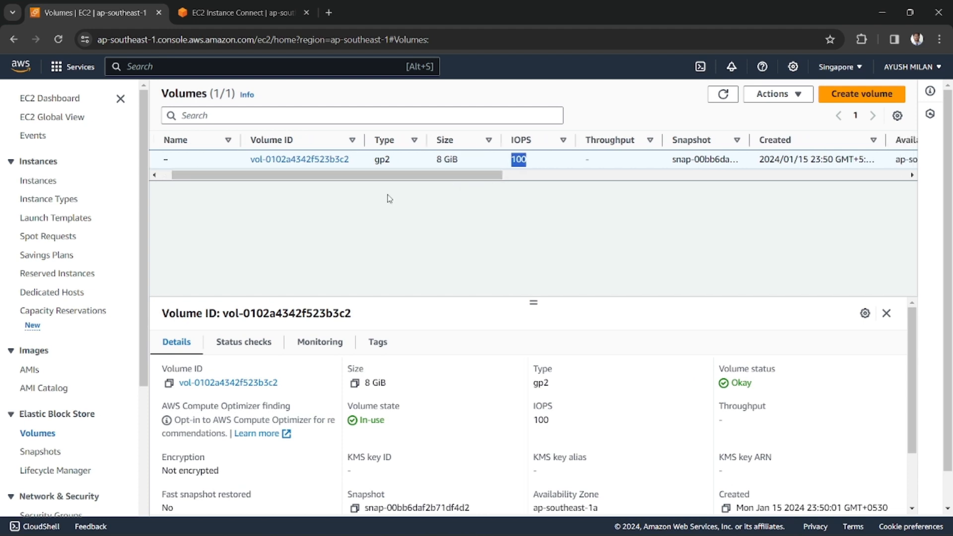
Step: Return to the EC2 instance list, check demo_server's state, and dismiss the success notifications
{"action": "left_click", "coordinate": [49, 182]}
{"action": "mouse_move", "coordinate": [327, 220]}
{"action": "left_mouse_down"}
{"action": "mouse_move", "coordinate": [367, 220]}
{"action": "mouse_move", "coordinate": [331, 221]}
{"action": "left_mouse_up"}
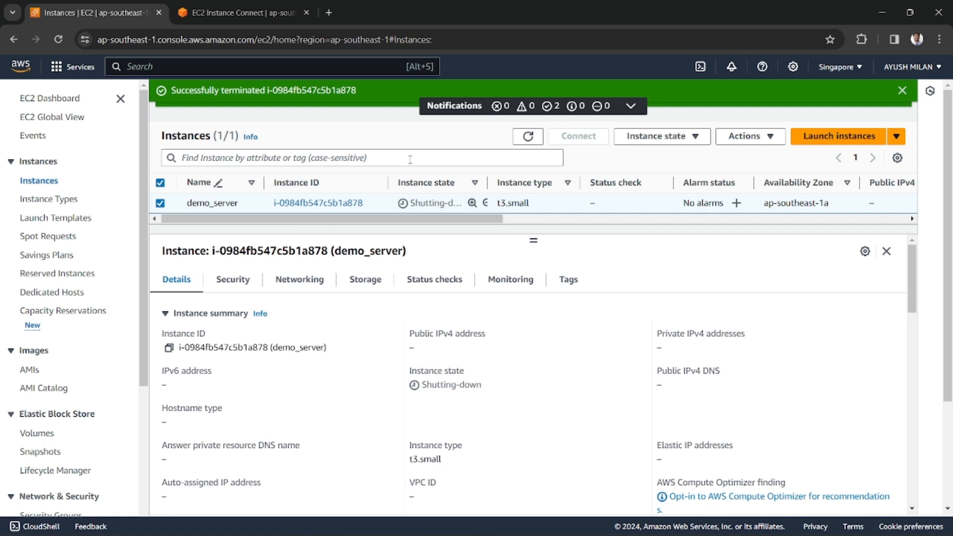
{"action": "left_click", "coordinate": [901, 90]}
{"action": "left_click", "coordinate": [902, 90]}
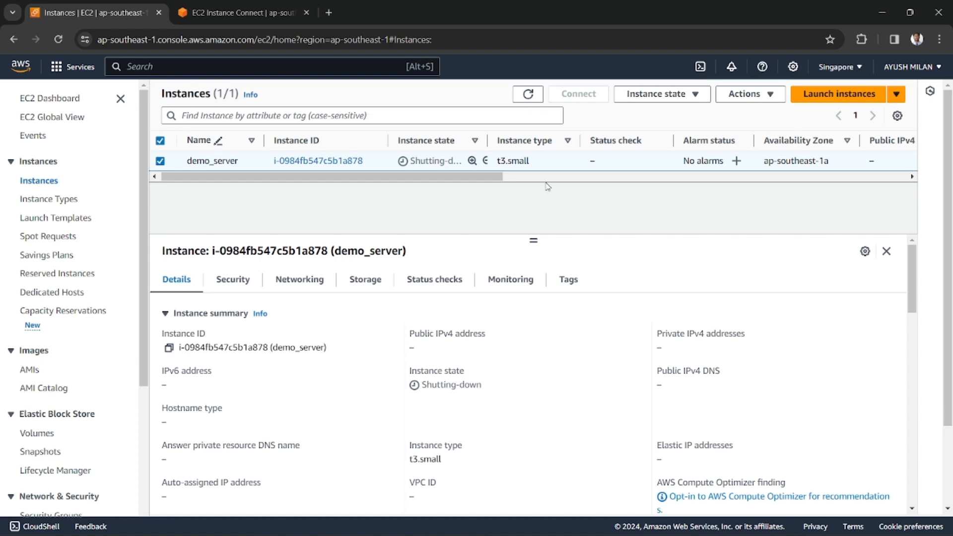